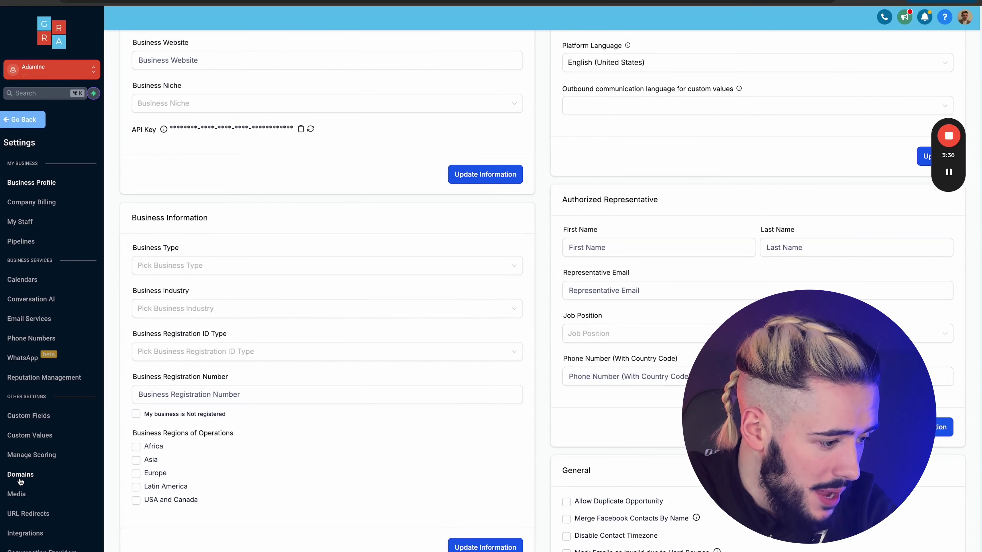
Step: Open the Domains settings page and start adding a new domain
{"action": "left_click", "coordinate": [16, 477]}
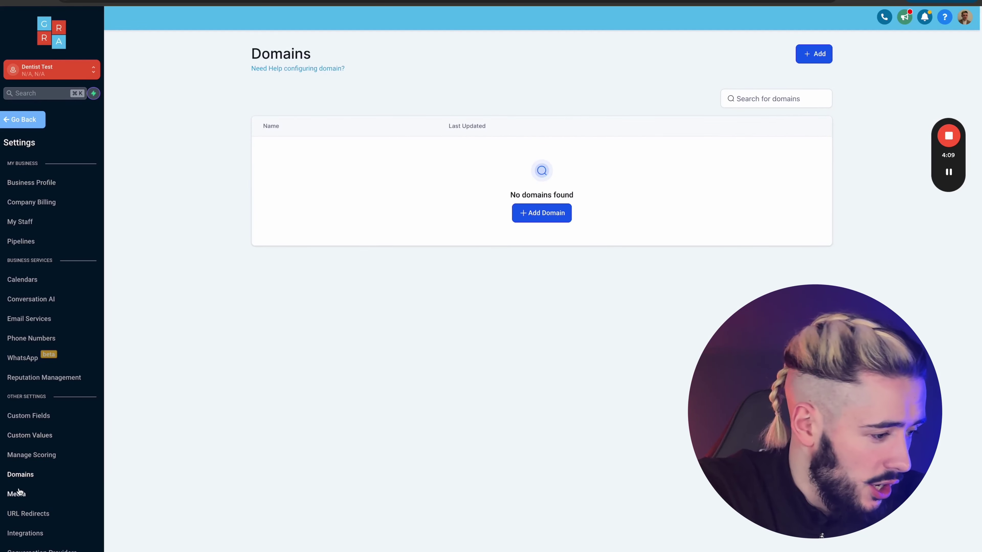
{"action": "left_click", "coordinate": [545, 219]}
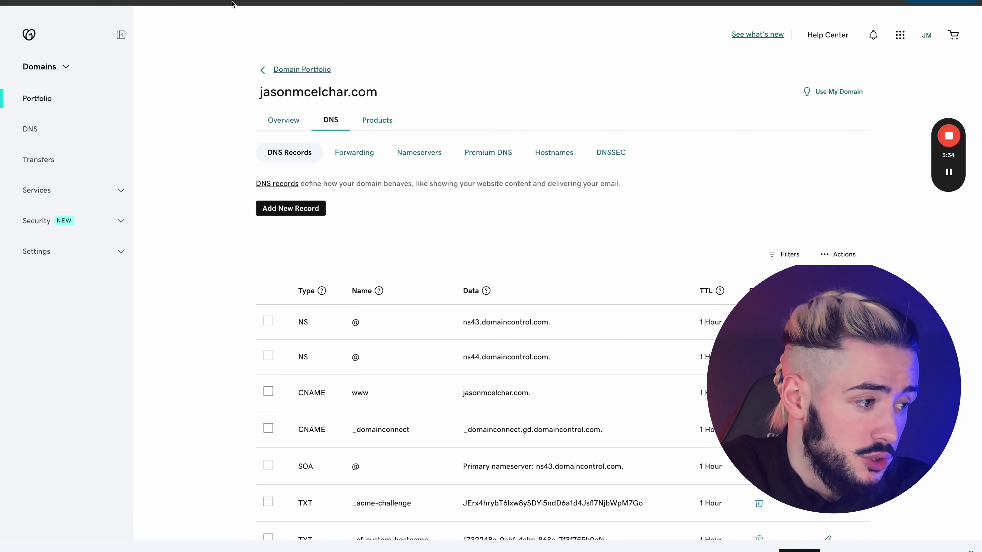
Step: From GoDaddy's products overview, search for the domain name 'irishmarketingagency'
{"action": "left_click", "coordinate": [31, 38]}
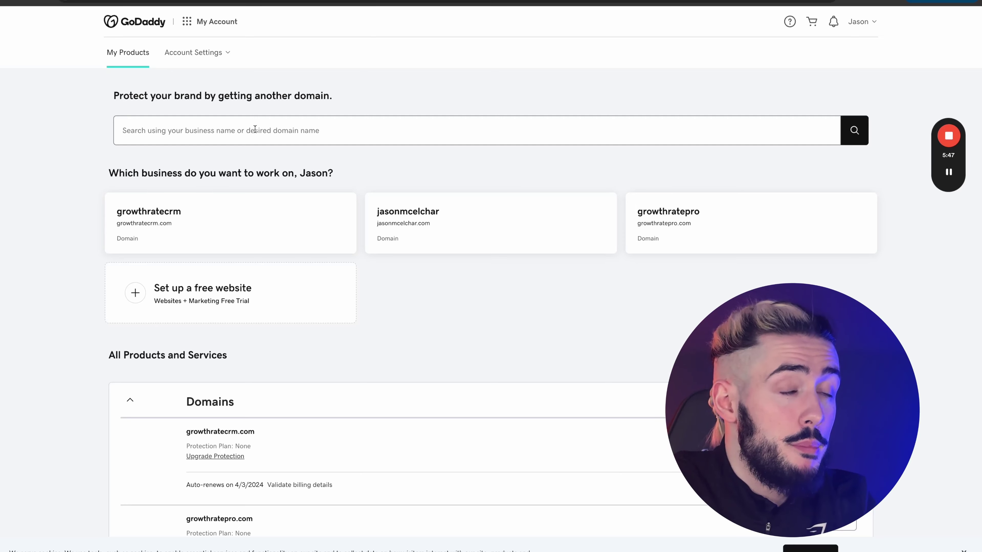
{"action": "left_click", "coordinate": [255, 130]}
{"action": "type", "text": "irishmarketingagency"}
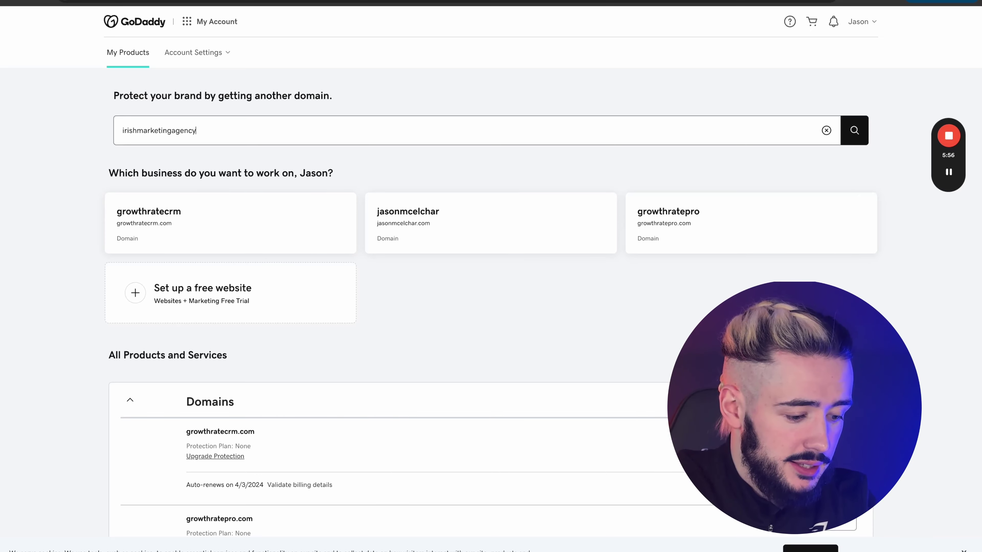
{"action": "key", "text": "Return"}
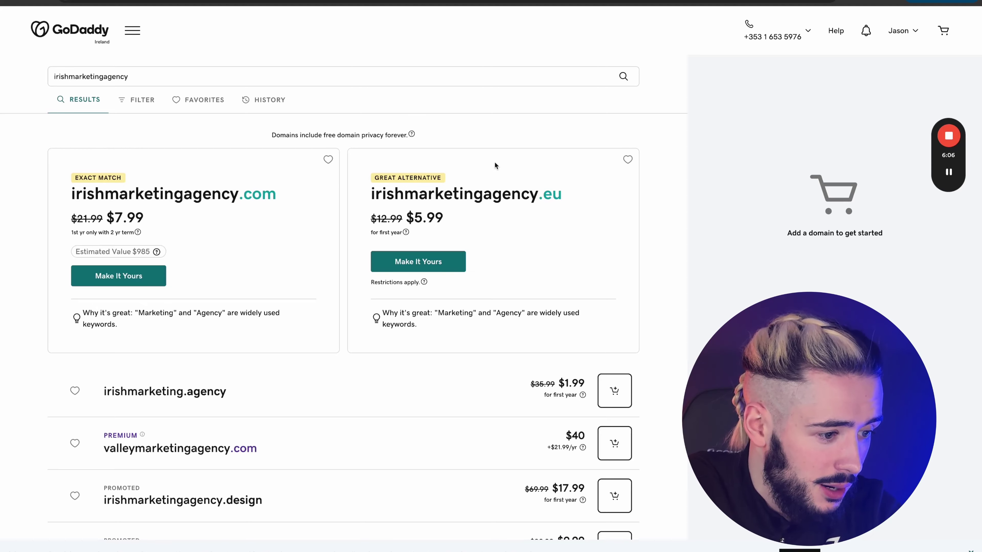
Step: Browse the irishmarketingagency search results and expand the .beer domain's details
{"action": "scroll", "coordinate": [248, 456], "scroll_direction": "down", "scroll_amount": 4}
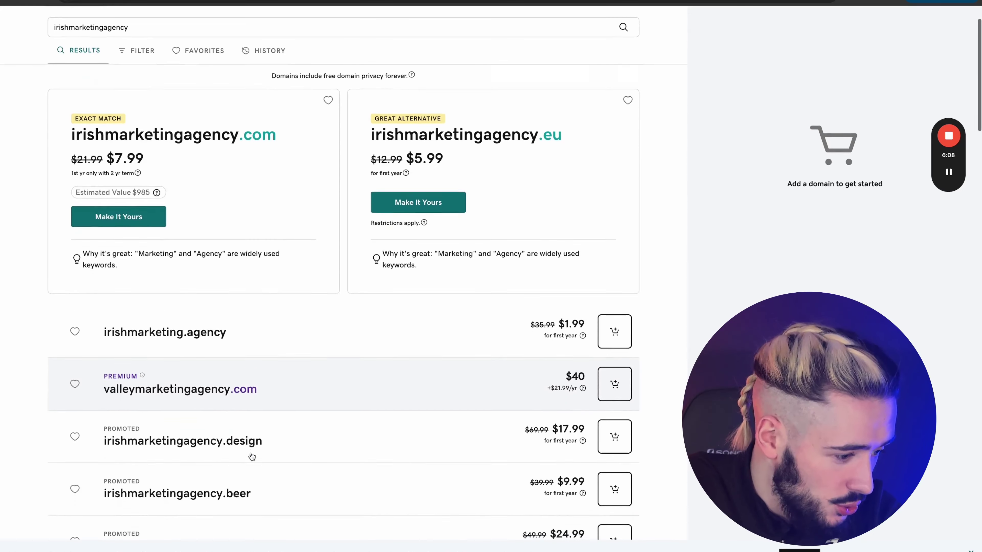
{"action": "scroll", "coordinate": [251, 456], "scroll_direction": "down", "scroll_amount": 1}
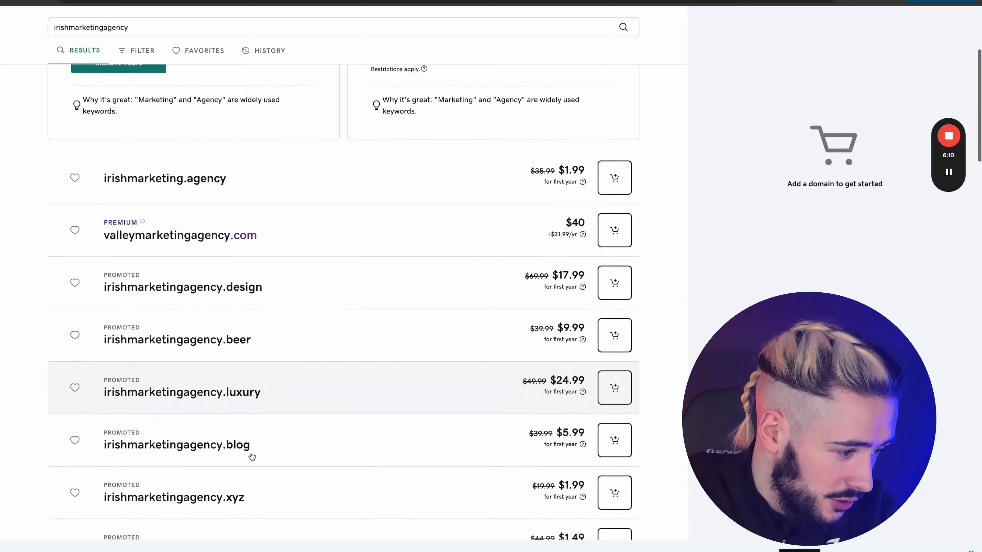
{"action": "left_click", "coordinate": [220, 354]}
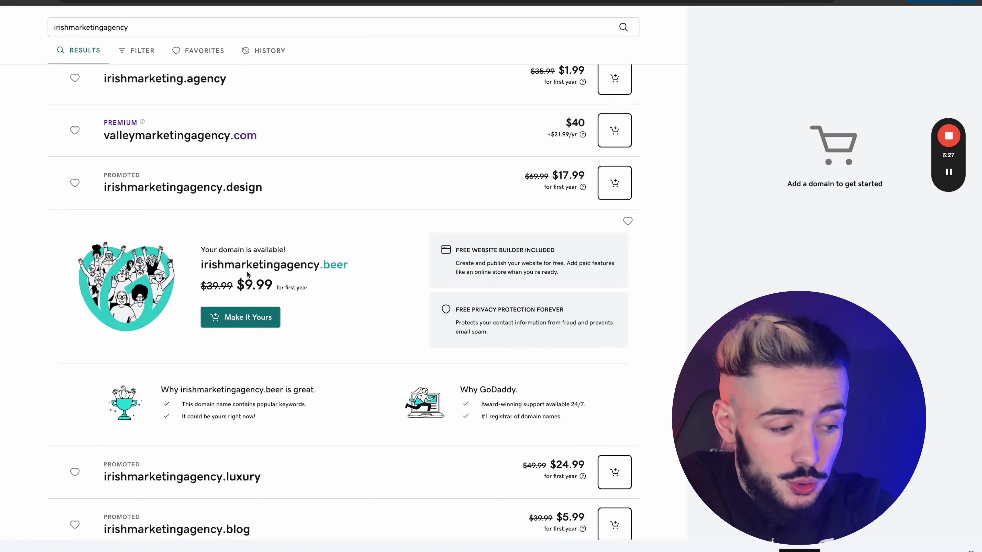
{"action": "scroll", "coordinate": [282, 154], "scroll_direction": "up", "scroll_amount": 5}
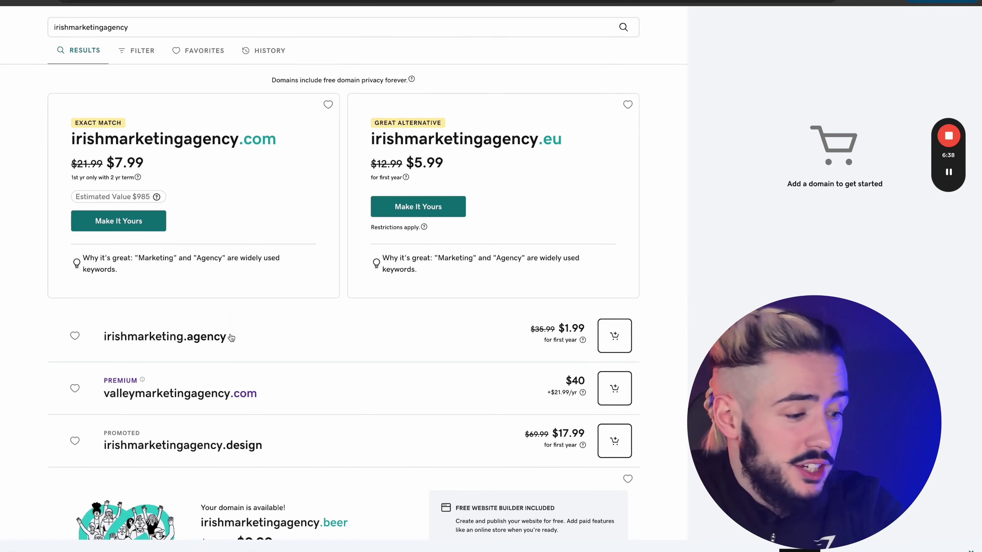
{"action": "scroll", "coordinate": [231, 337], "scroll_direction": "down", "scroll_amount": 3}
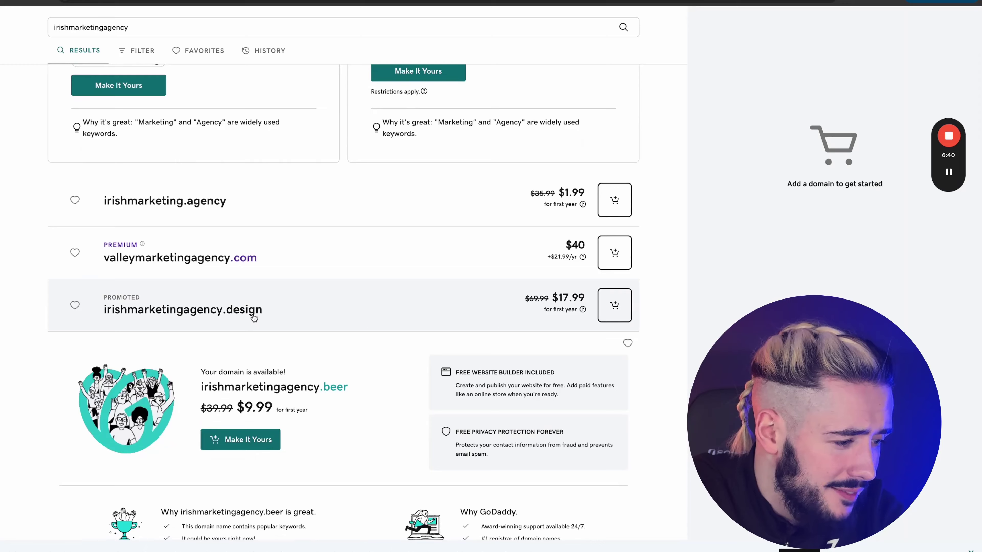
{"action": "scroll", "coordinate": [259, 315], "scroll_direction": "down", "scroll_amount": 4}
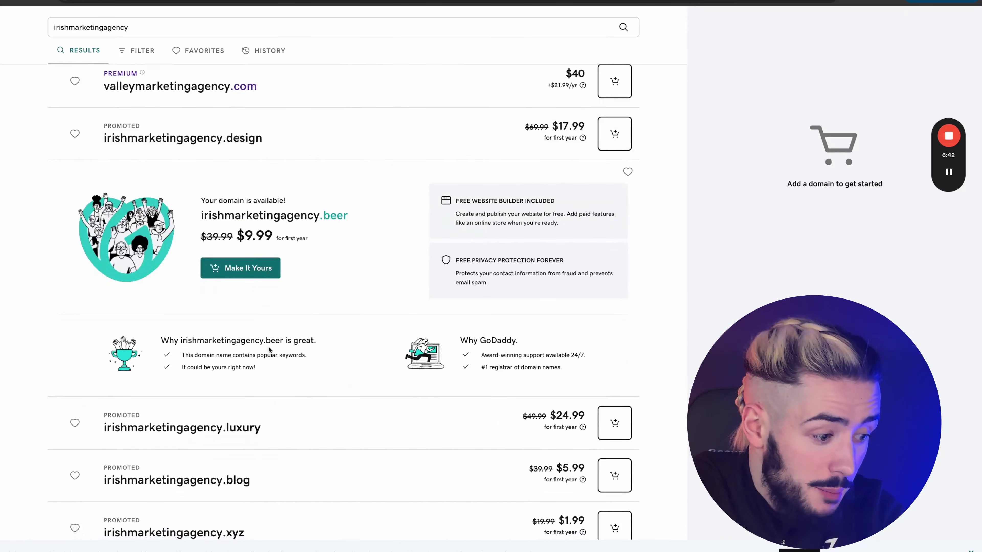
{"action": "scroll", "coordinate": [269, 349], "scroll_direction": "down", "scroll_amount": 3}
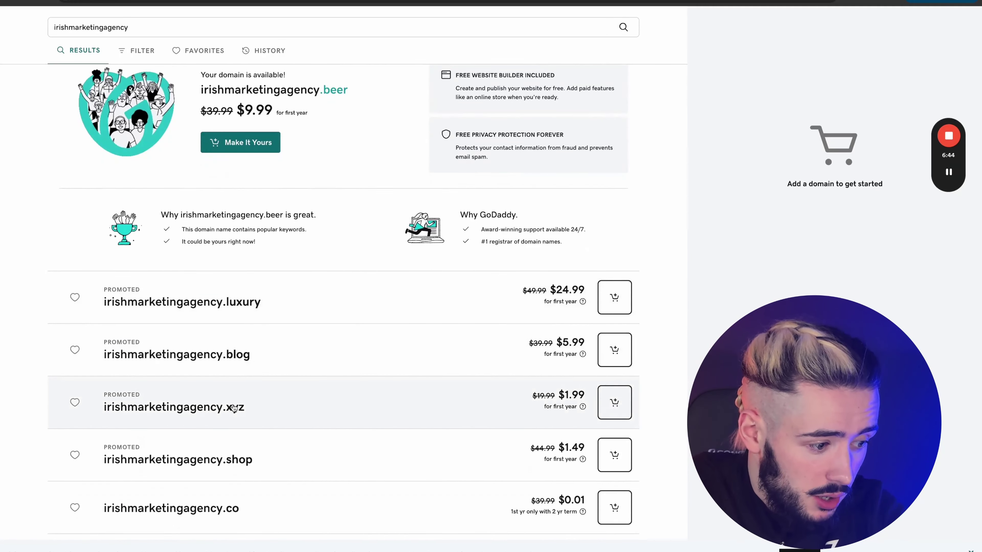
{"action": "scroll", "coordinate": [234, 408], "scroll_direction": "down", "scroll_amount": 6}
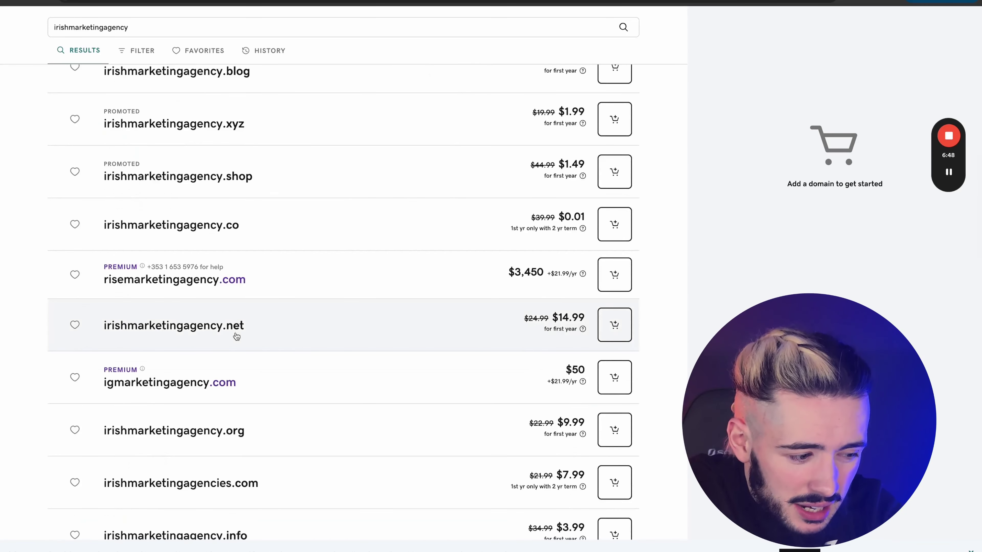
{"action": "scroll", "coordinate": [236, 506], "scroll_direction": "down", "scroll_amount": 5}
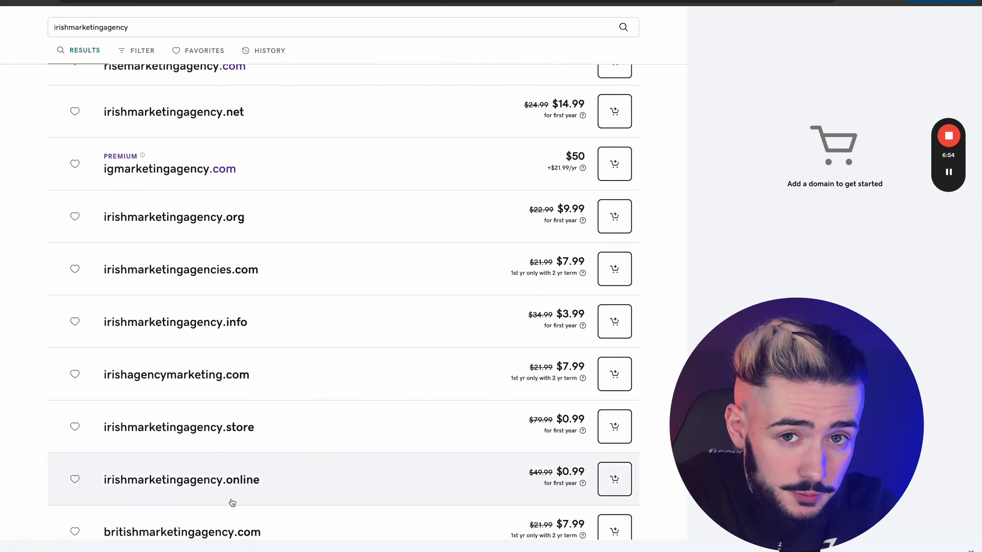
{"action": "scroll", "coordinate": [237, 493], "scroll_direction": "down", "scroll_amount": 4}
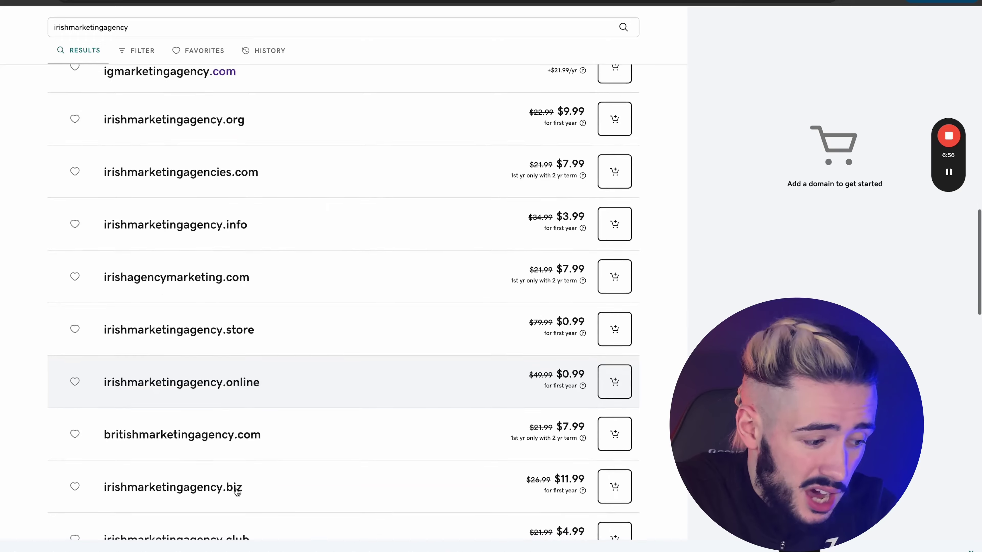
{"action": "scroll", "coordinate": [238, 503], "scroll_direction": "up", "scroll_amount": 20}
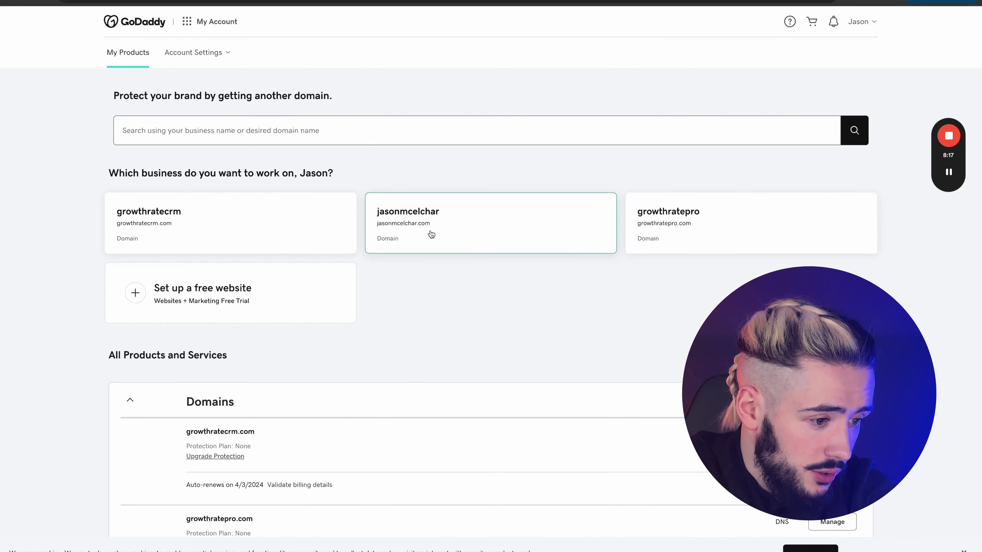
Step: Open the DNS records of the existing .com domain in GoDaddy
{"action": "left_click", "coordinate": [431, 234]}
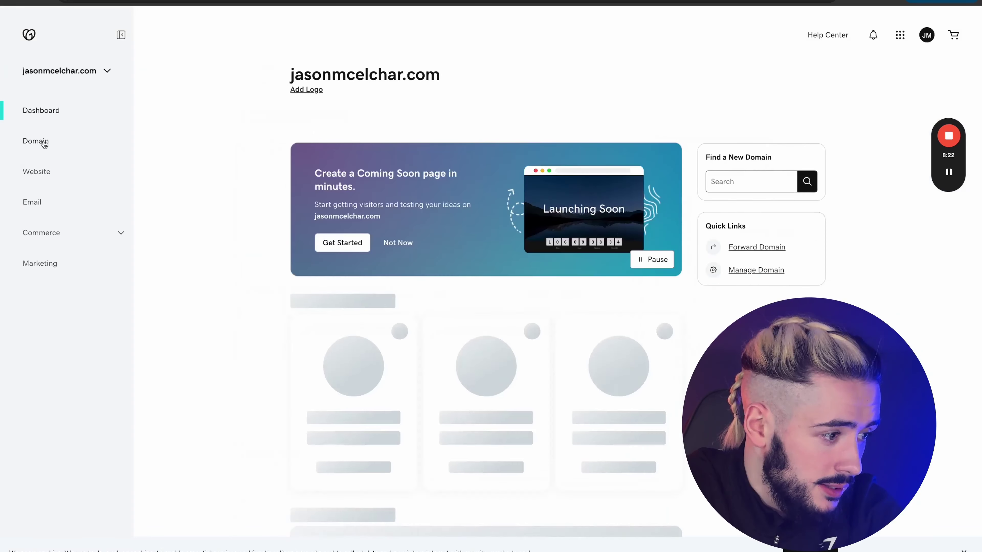
{"action": "left_click", "coordinate": [38, 142]}
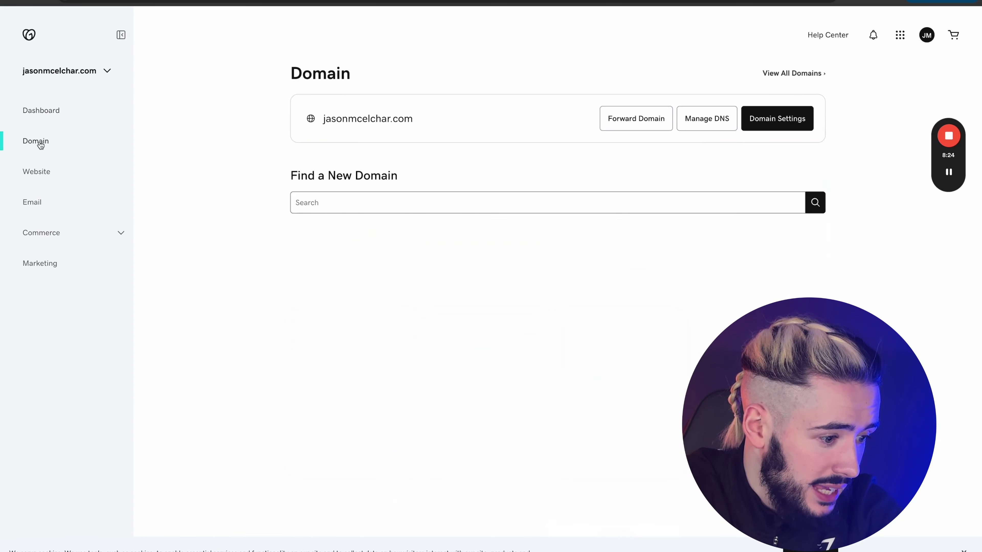
{"action": "left_click", "coordinate": [705, 128]}
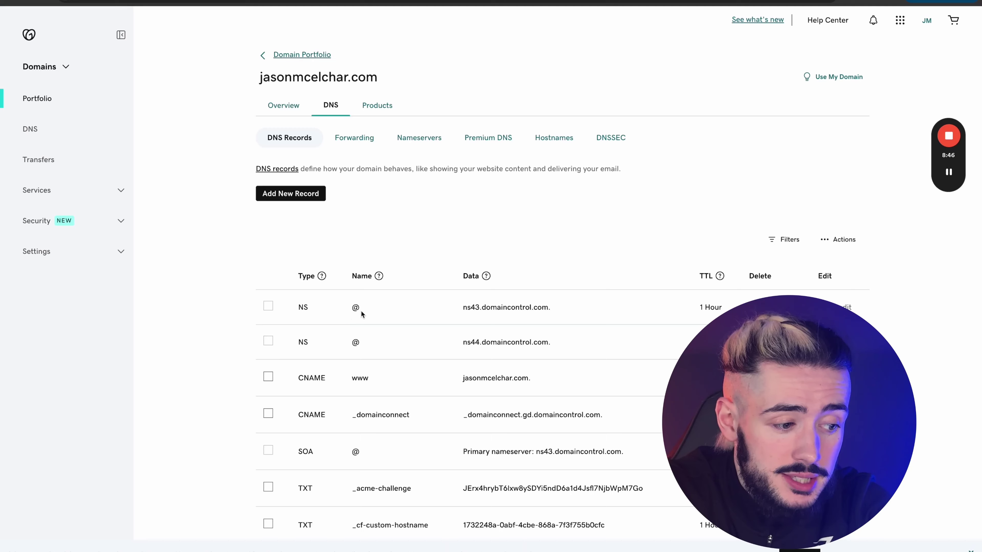
{"action": "double_click", "coordinate": [353, 309]}
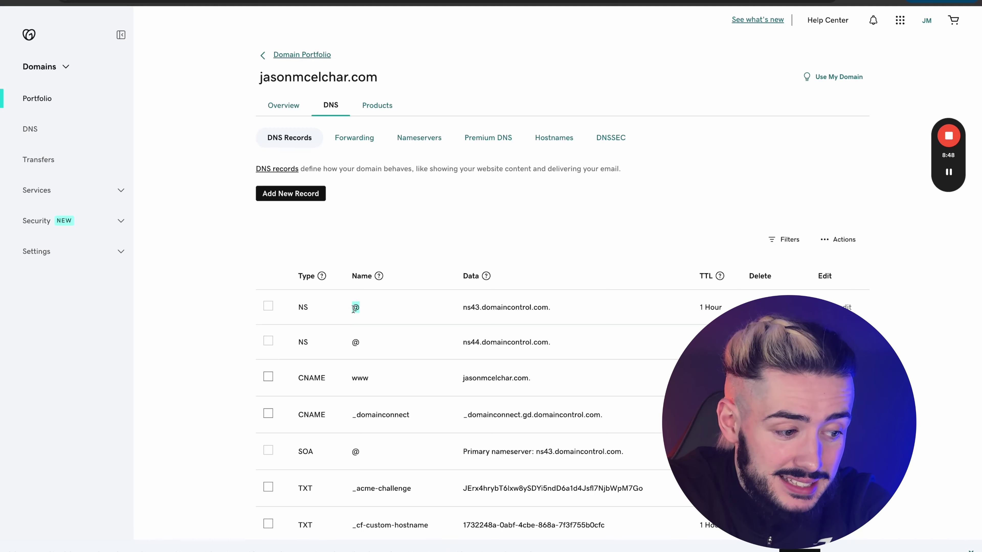
{"action": "left_click", "coordinate": [526, 247]}
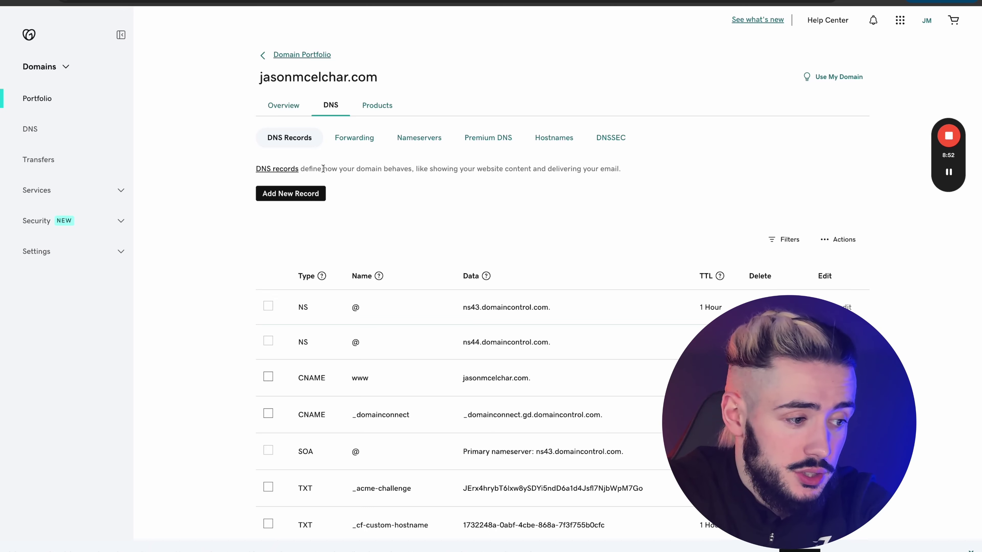
Step: Add a new DNS record row with type A
{"action": "left_click", "coordinate": [307, 192]}
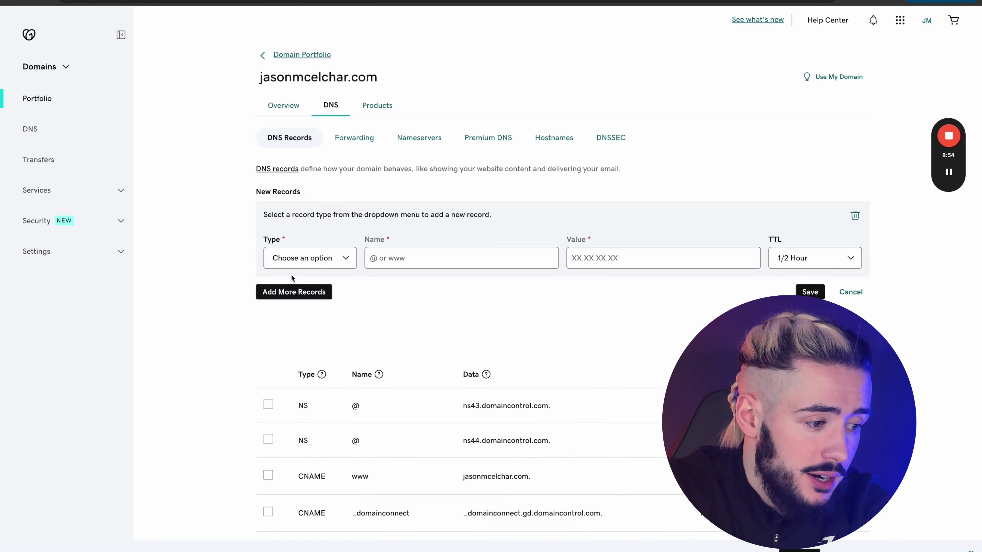
{"action": "left_click", "coordinate": [295, 266]}
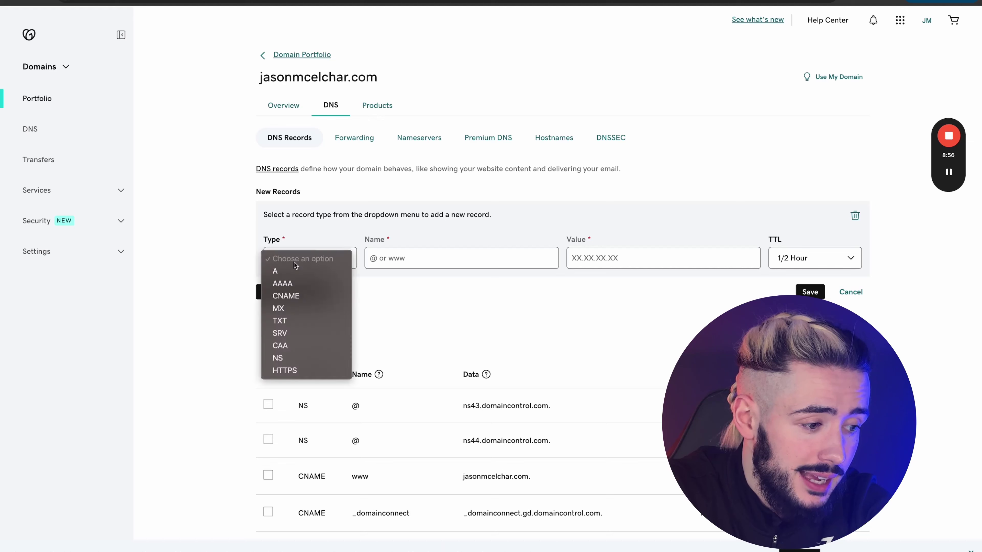
{"action": "left_click", "coordinate": [294, 273]}
{"action": "key", "text": "ctrl+Tab"}
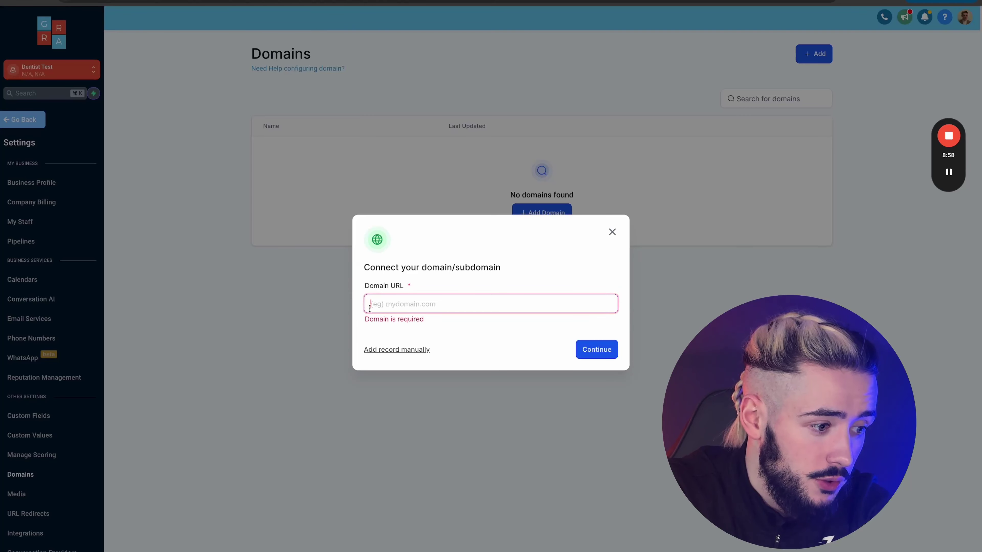
Step: Enter the .com domain with www enabled, choose manual DNS setup, and copy the A host @
{"action": "type", "text": "jasonmcech"}
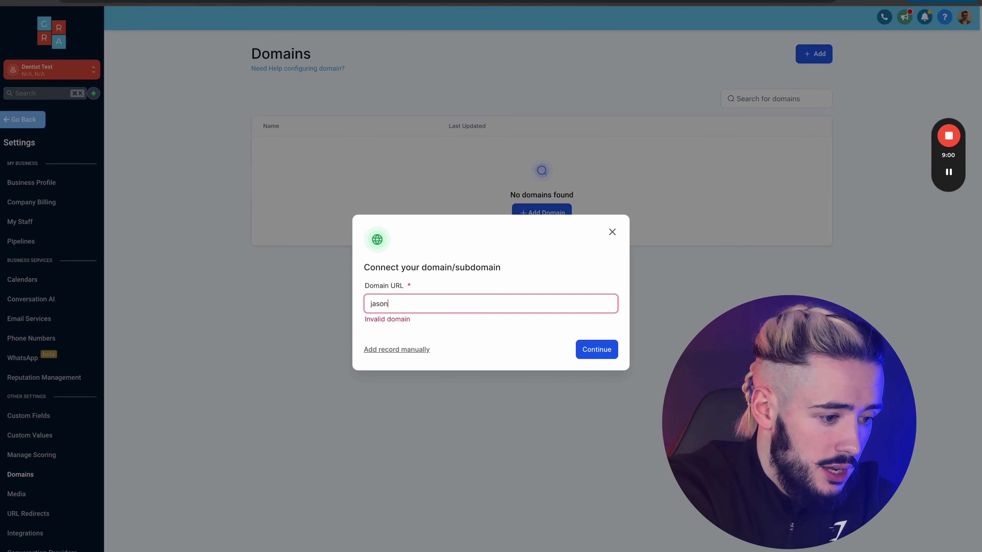
{"action": "key", "text": "BackSpace"}
{"action": "key", "text": "BackSpace"}
{"action": "type", "text": "l"}
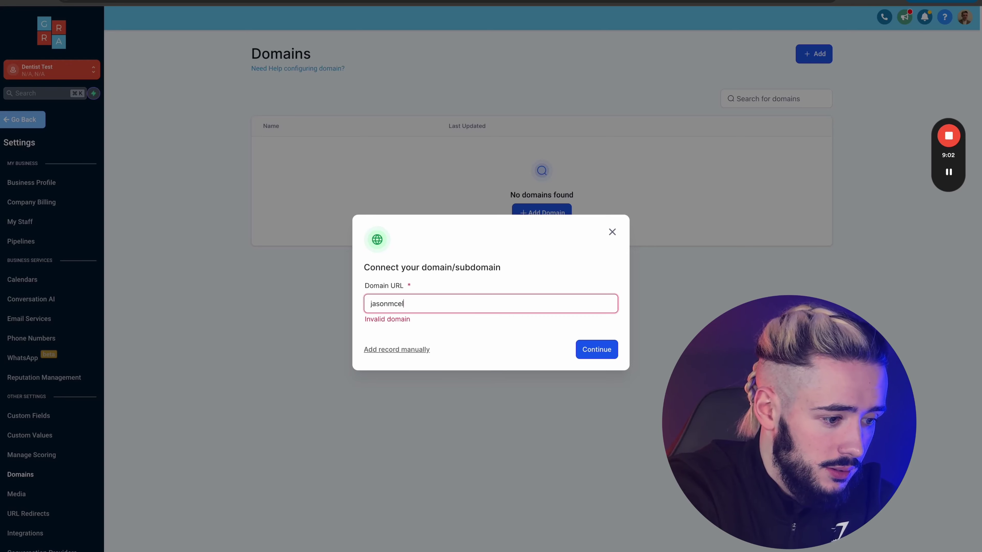
{"action": "type", "text": "char.com"}
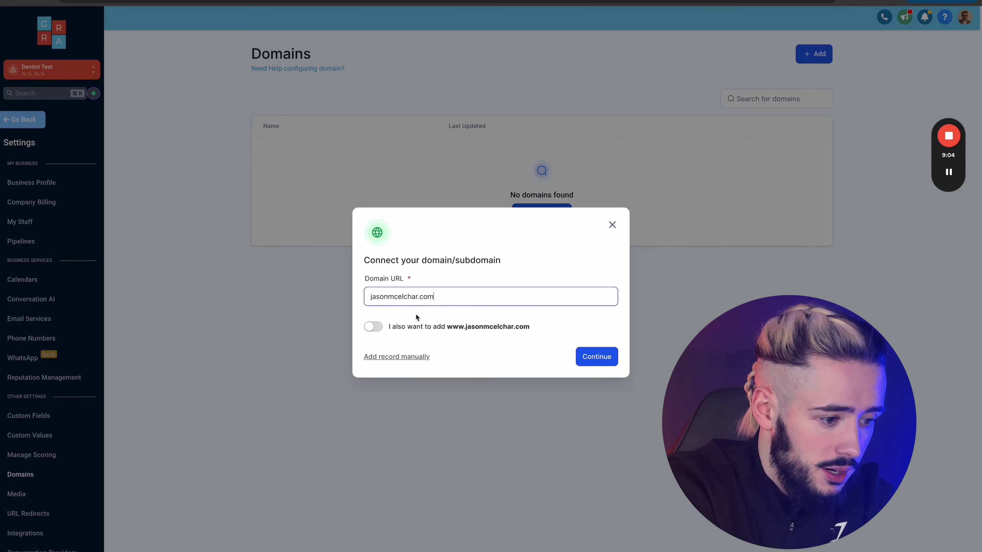
{"action": "left_click", "coordinate": [382, 327]}
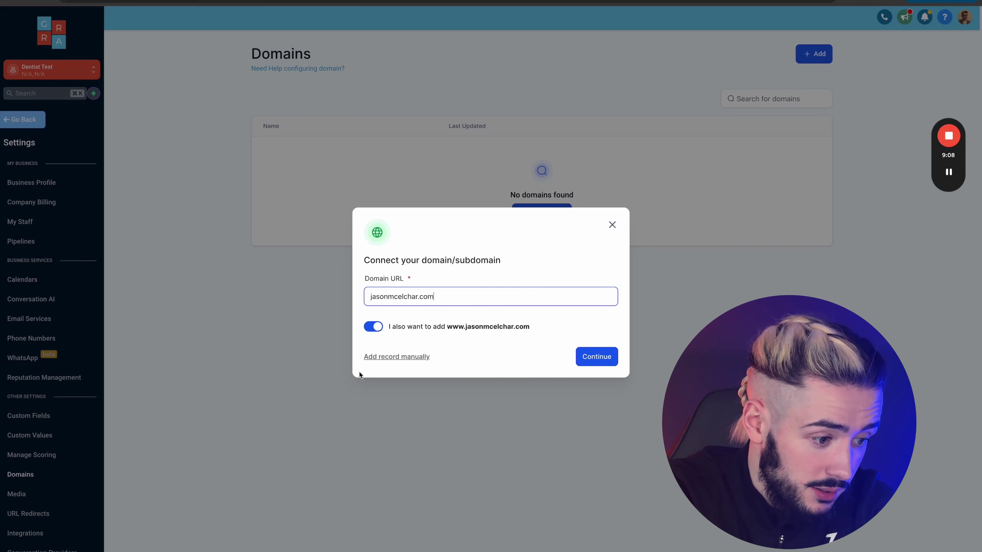
{"action": "left_click", "coordinate": [385, 358]}
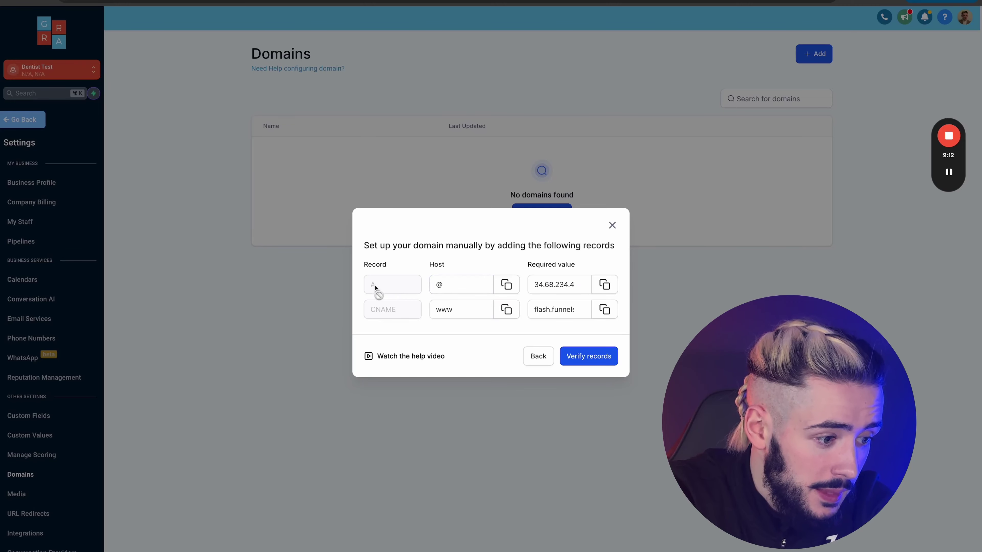
{"action": "left_click", "coordinate": [445, 285]}
{"action": "left_click_drag", "start_coordinate": [444, 285], "coordinate": [437, 285]}
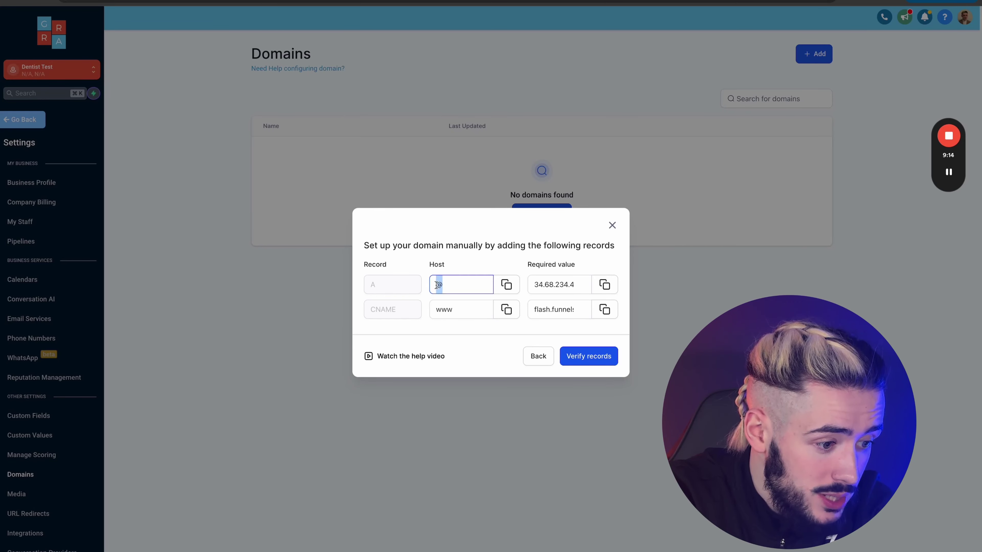
{"action": "left_click", "coordinate": [509, 285]}
{"action": "key", "text": "super+Tab"}
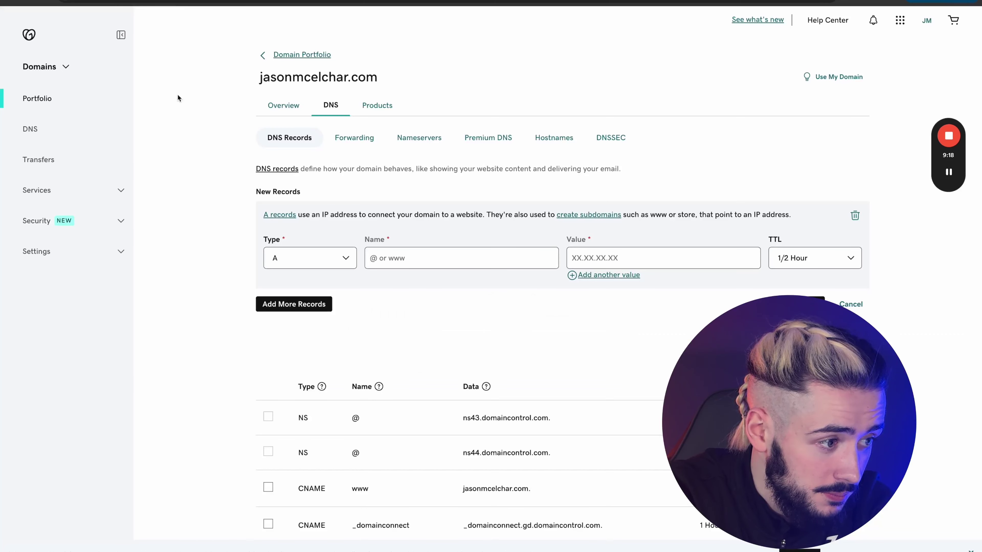
Step: Fill in the new A record as @ pointing to 34.68.234.4
{"action": "left_click", "coordinate": [442, 258]}
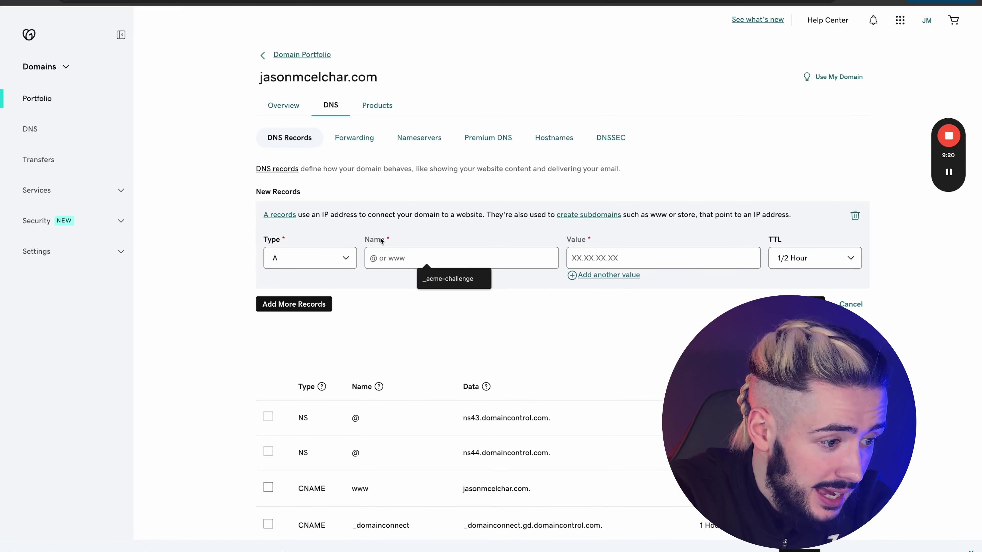
{"action": "key", "text": "super+v"}
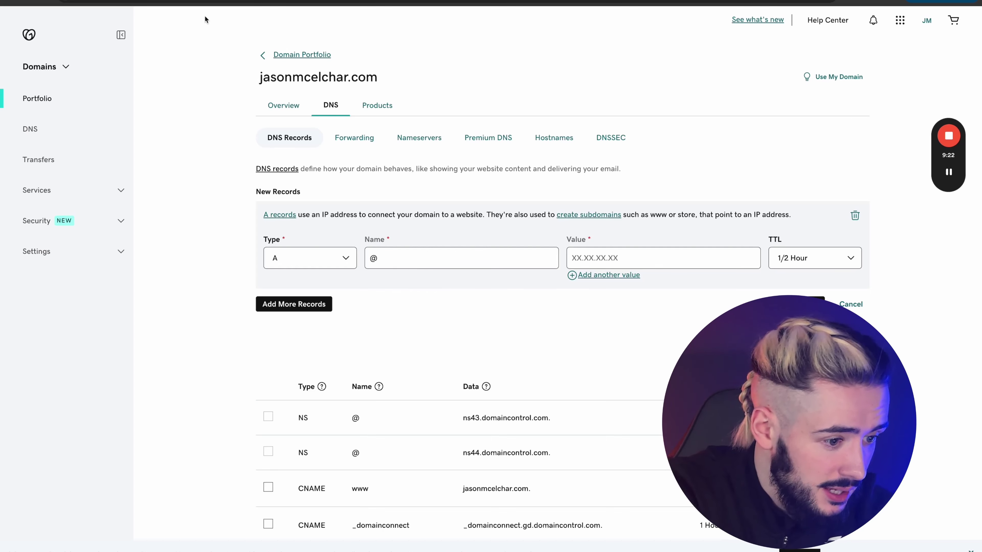
{"action": "key", "text": "super+Tab"}
{"action": "left_click", "coordinate": [556, 285]}
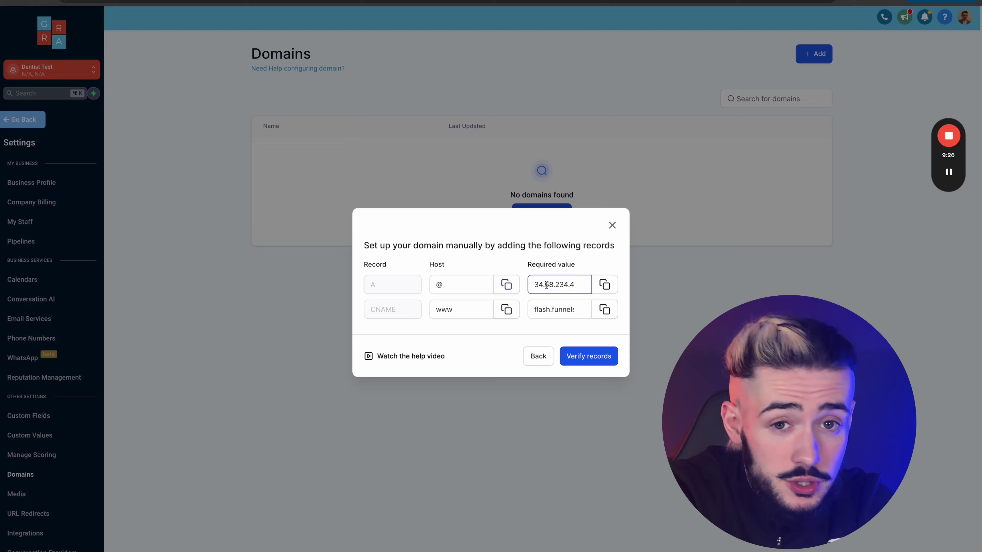
{"action": "left_click", "coordinate": [598, 290]}
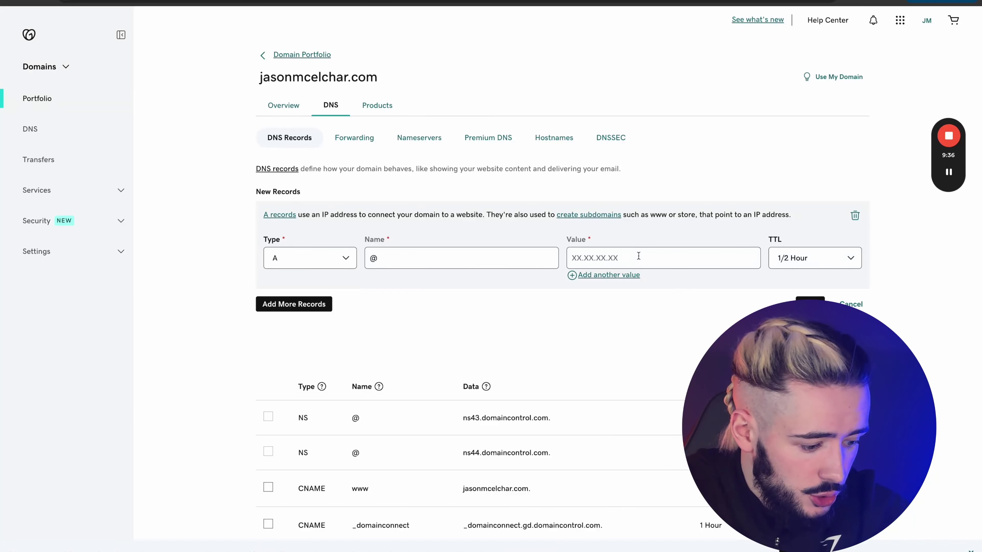
{"action": "left_click", "coordinate": [638, 256]}
{"action": "key", "text": "super+v"}
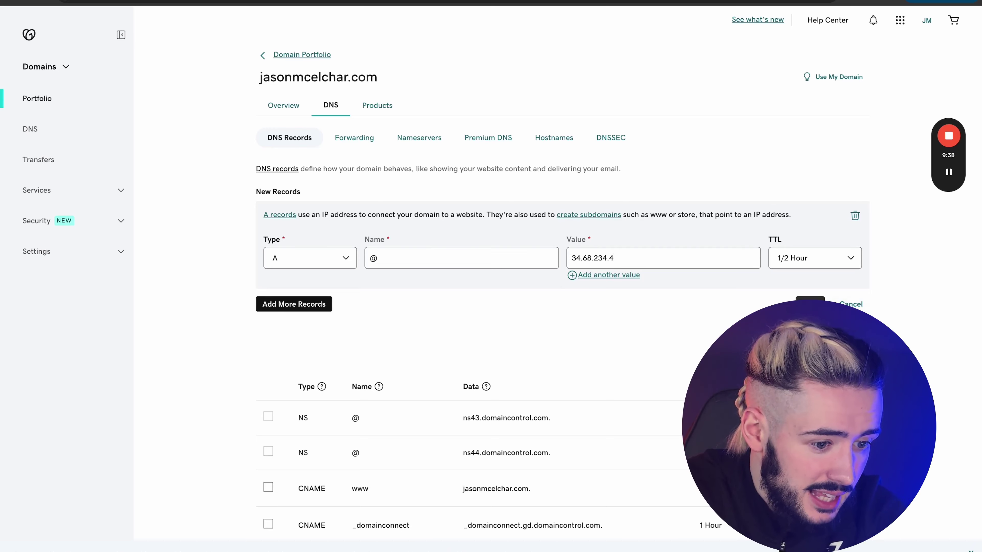
Step: Add a second blank record row and open its type choices
{"action": "left_click", "coordinate": [307, 307]}
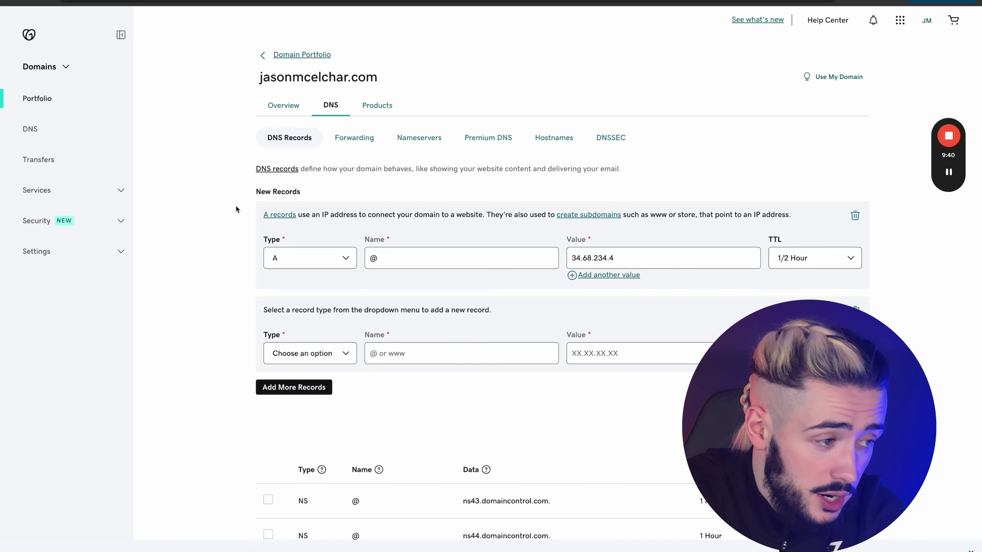
{"action": "key", "text": "super+Tab"}
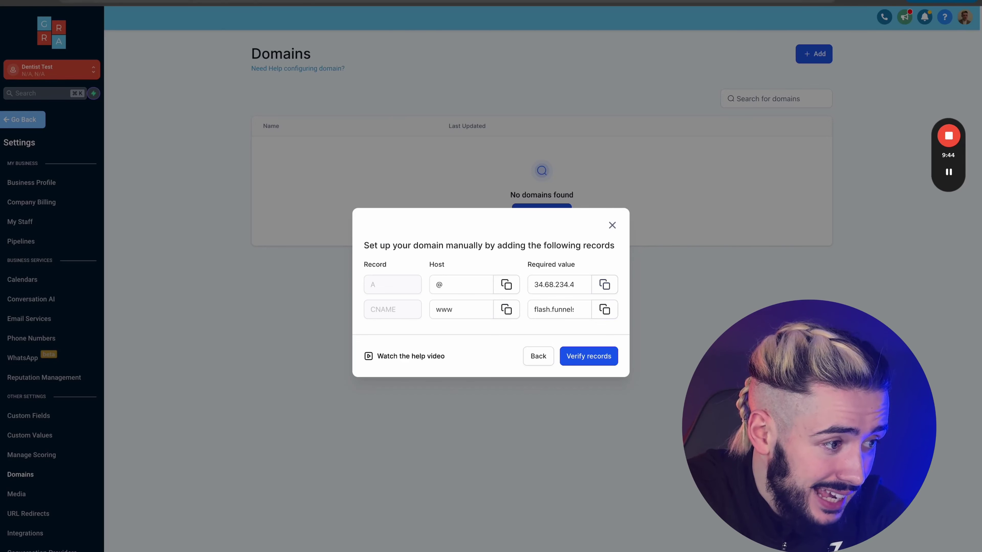
{"action": "key", "text": "super+Tab"}
{"action": "left_click", "coordinate": [303, 358]}
{"action": "key", "text": "super+Tab"}
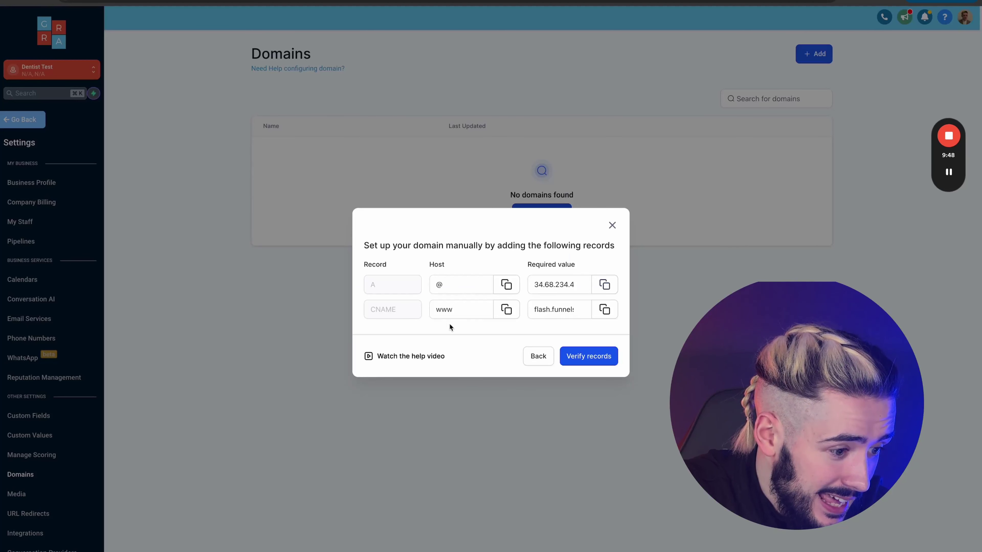
Step: Fill the second row as CNAME www → flash.funnels.msgsndr.com and submit the records
{"action": "left_click", "coordinate": [506, 310]}
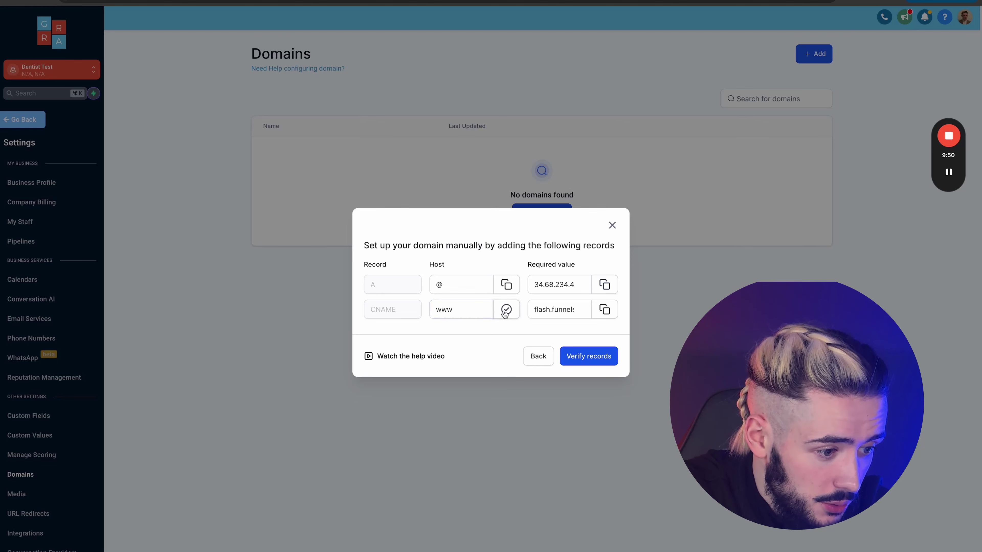
{"action": "key", "text": "super+Tab"}
{"action": "left_click", "coordinate": [450, 358]}
{"action": "key", "text": "super+v"}
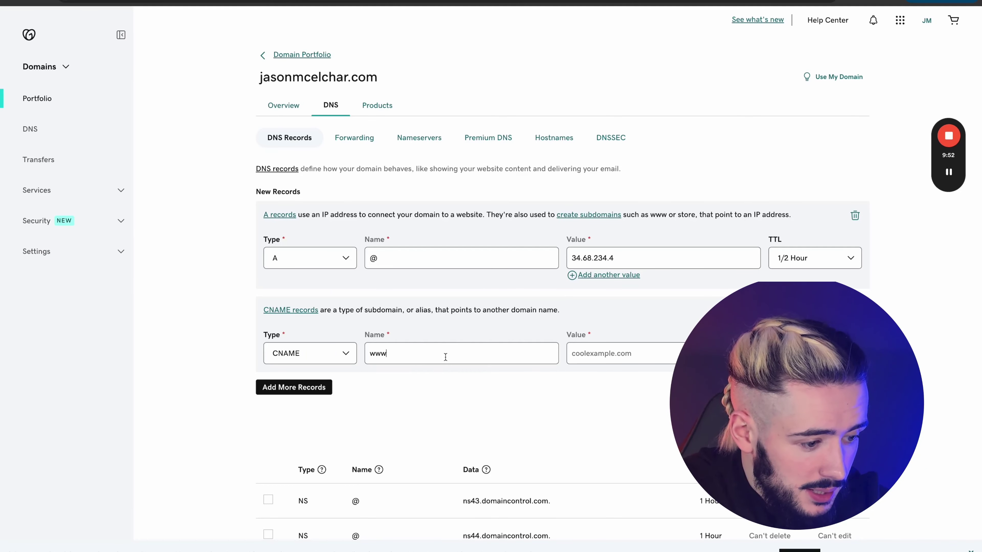
{"action": "key", "text": "super+Tab"}
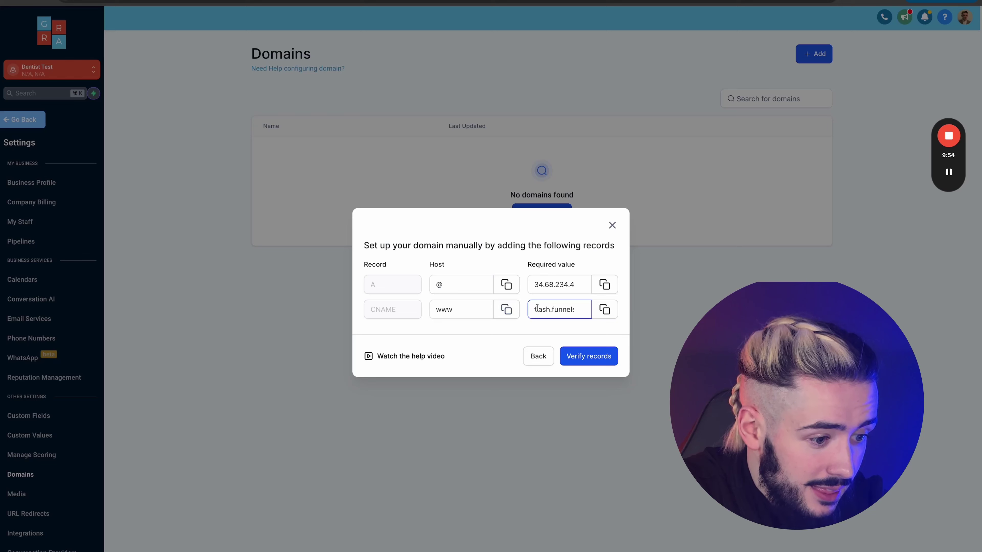
{"action": "left_click", "coordinate": [606, 310]}
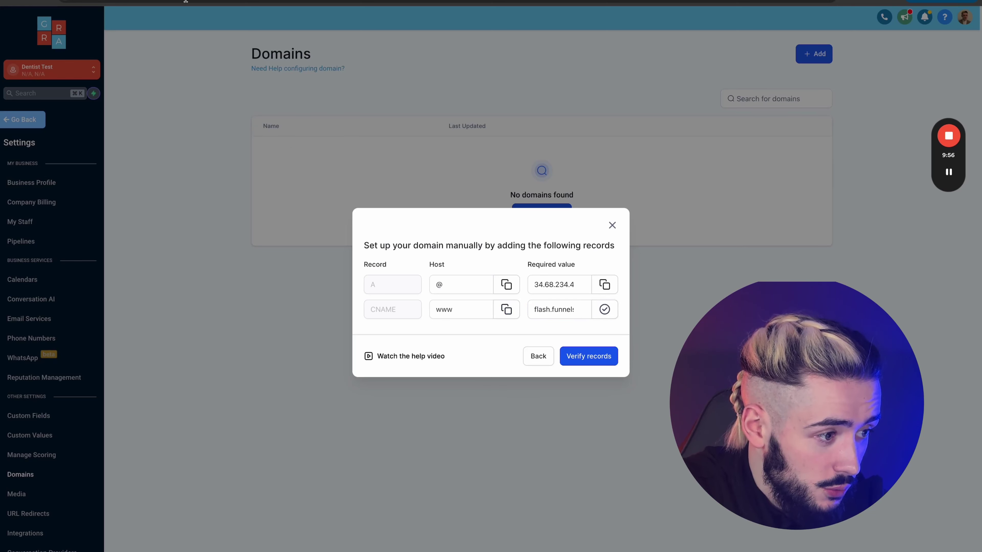
{"action": "key", "text": "super+Tab"}
{"action": "left_click", "coordinate": [577, 352]}
{"action": "key", "text": "super+v"}
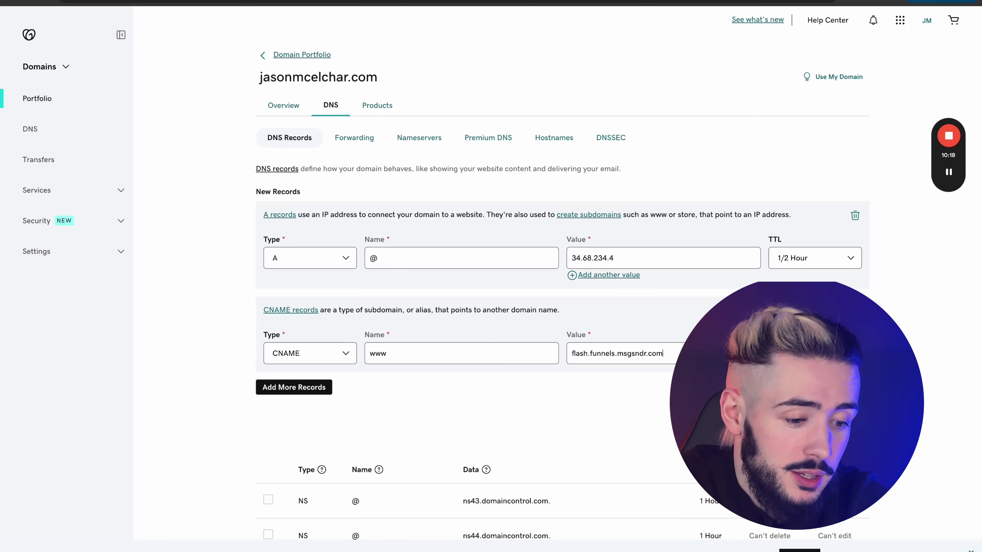
{"action": "key", "text": "Return"}
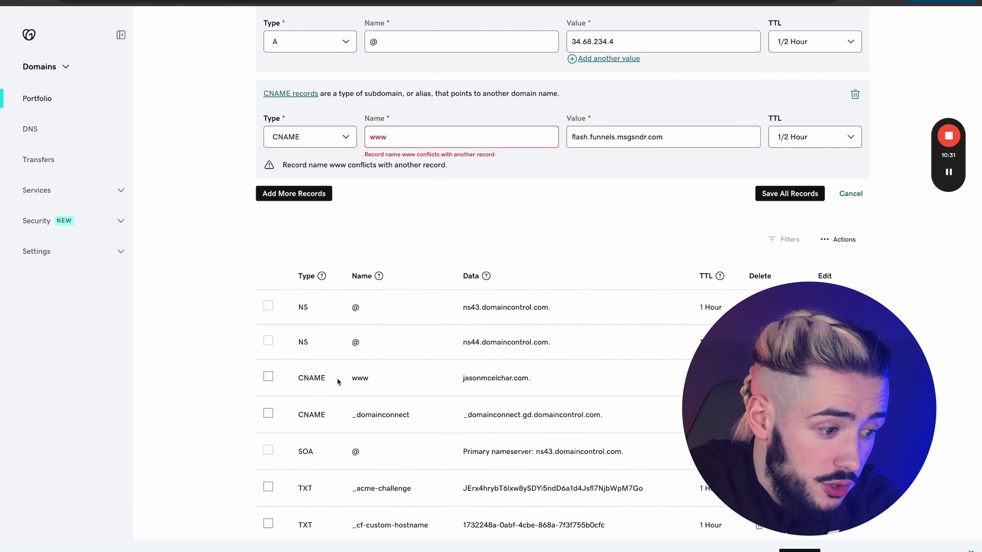
Step: Delete the conflicting old www CNAME, then save the A and CNAME records
{"action": "left_click", "coordinate": [760, 378]}
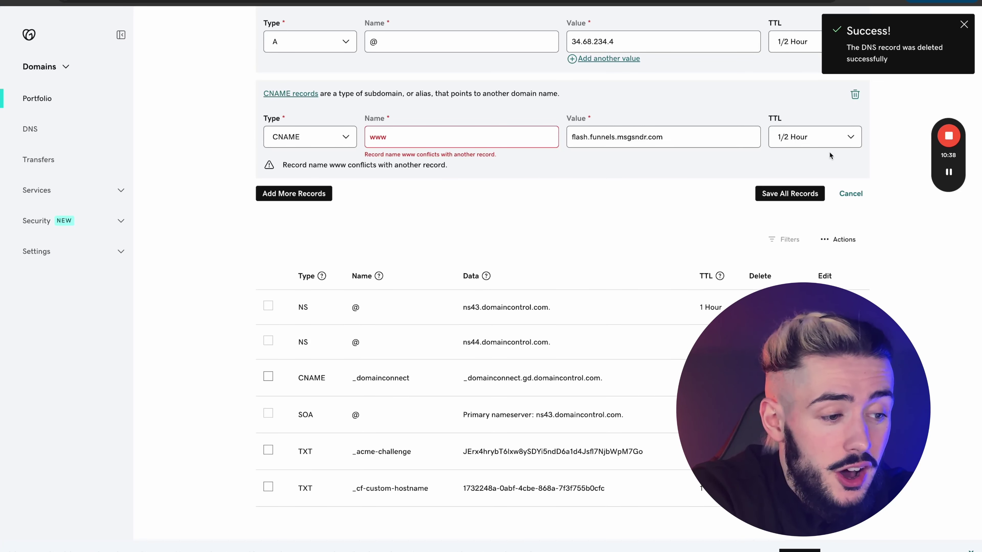
{"action": "left_click", "coordinate": [961, 28]}
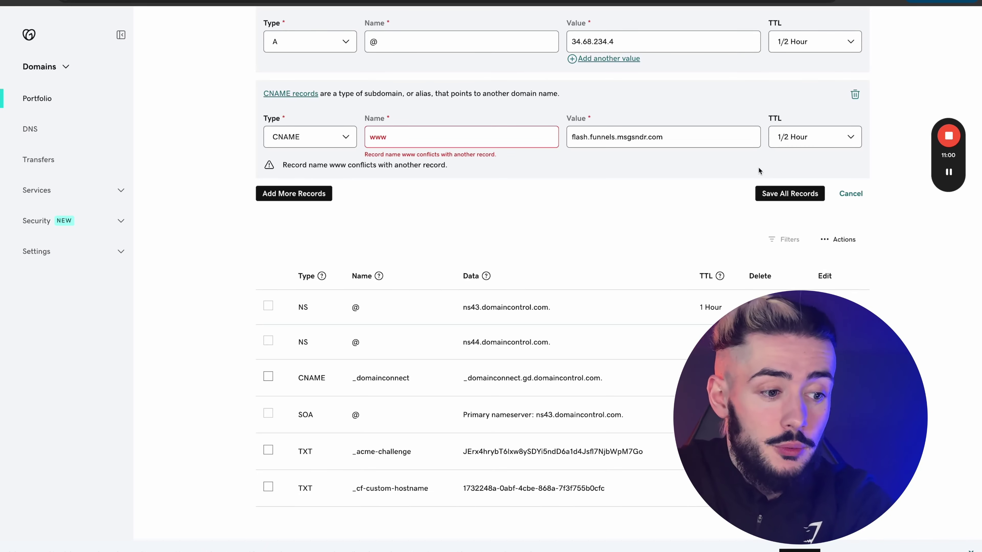
{"action": "left_click", "coordinate": [770, 193]}
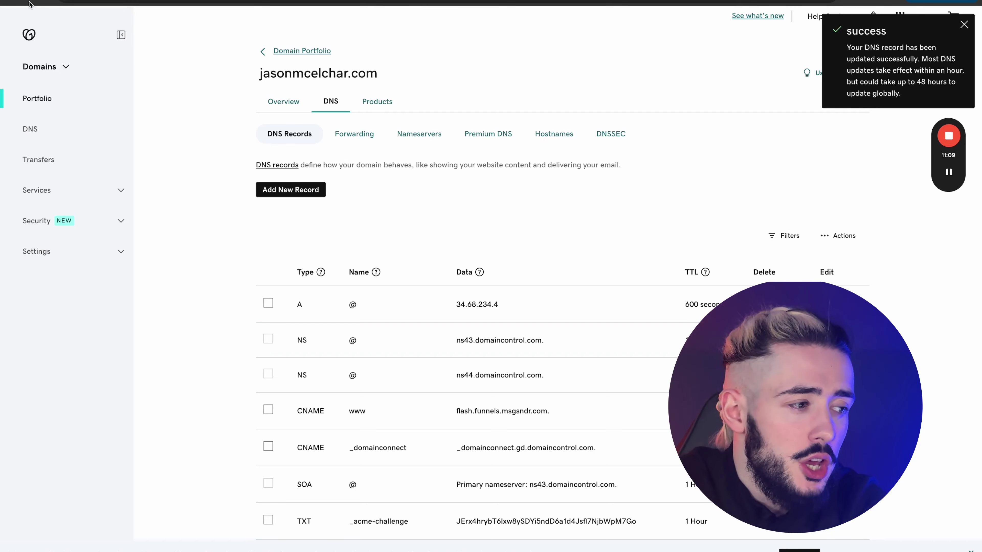
{"action": "key", "text": "ctrl+Tab"}
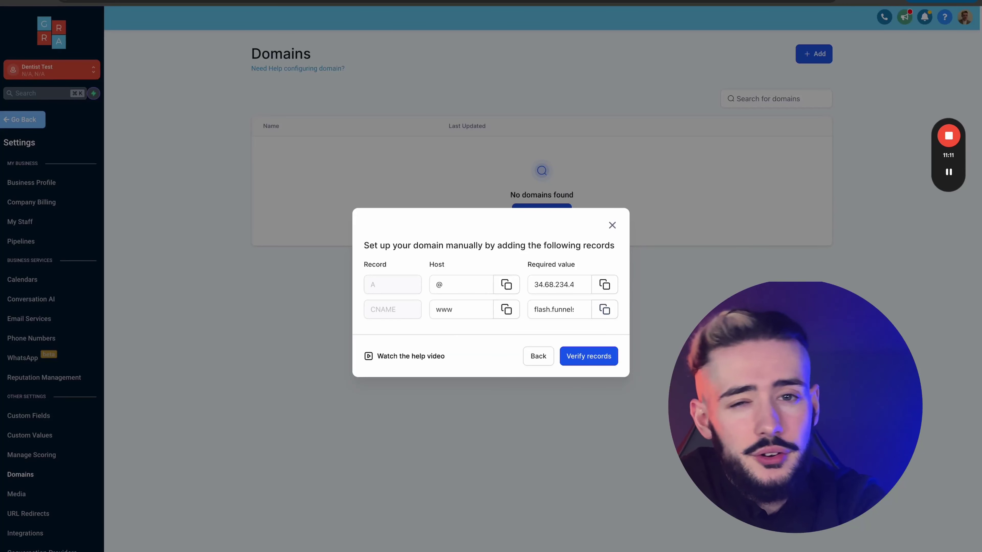
Step: Verify the records and pick the Free Teeth Whitening funnel with Claim Page as default step
{"action": "left_click", "coordinate": [598, 360]}
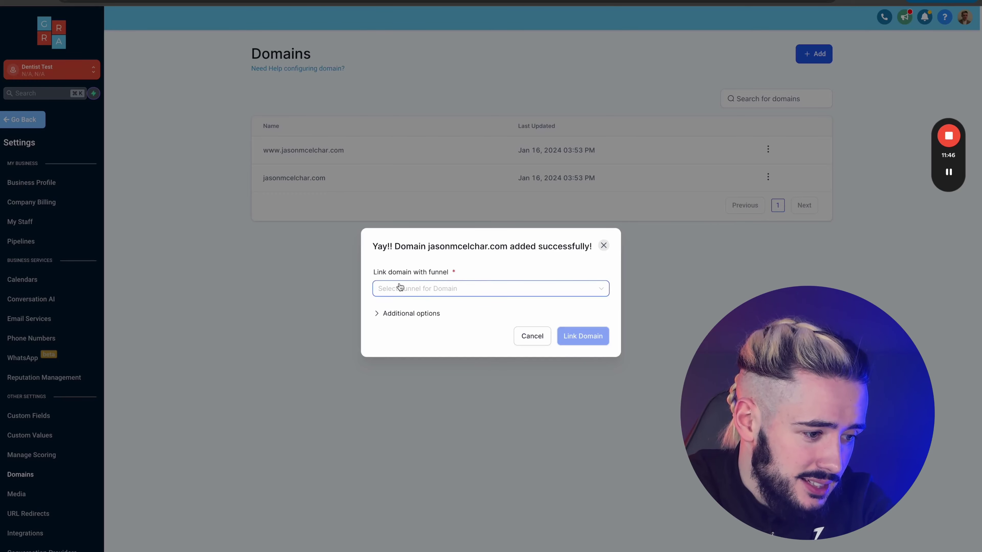
{"action": "left_click", "coordinate": [404, 289]}
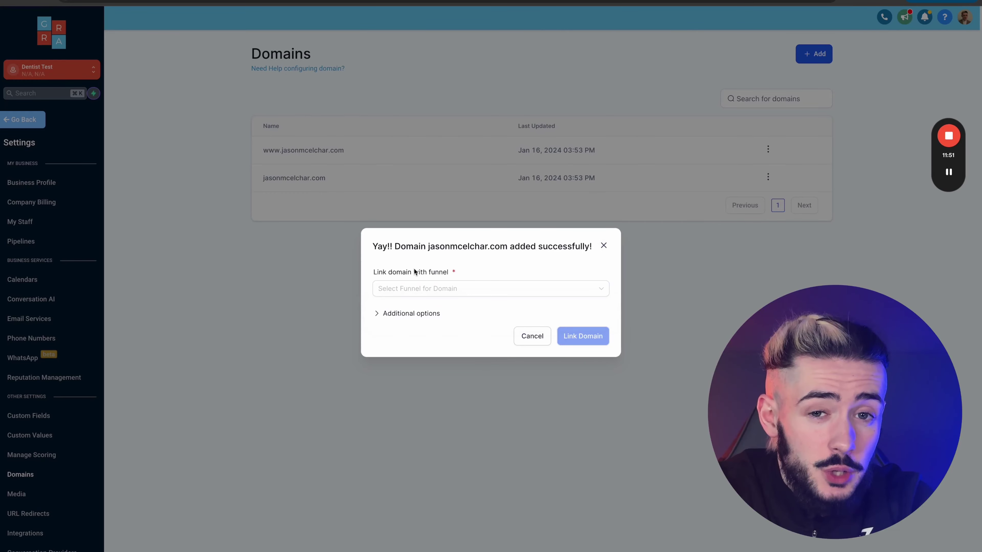
{"action": "left_click", "coordinate": [406, 290]}
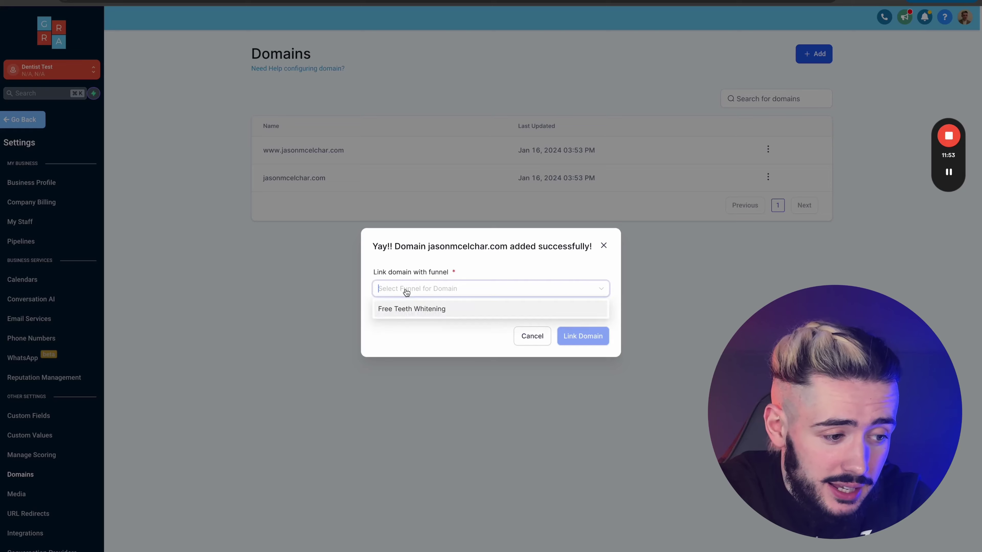
{"action": "left_click", "coordinate": [396, 314]}
{"action": "left_click", "coordinate": [404, 311]}
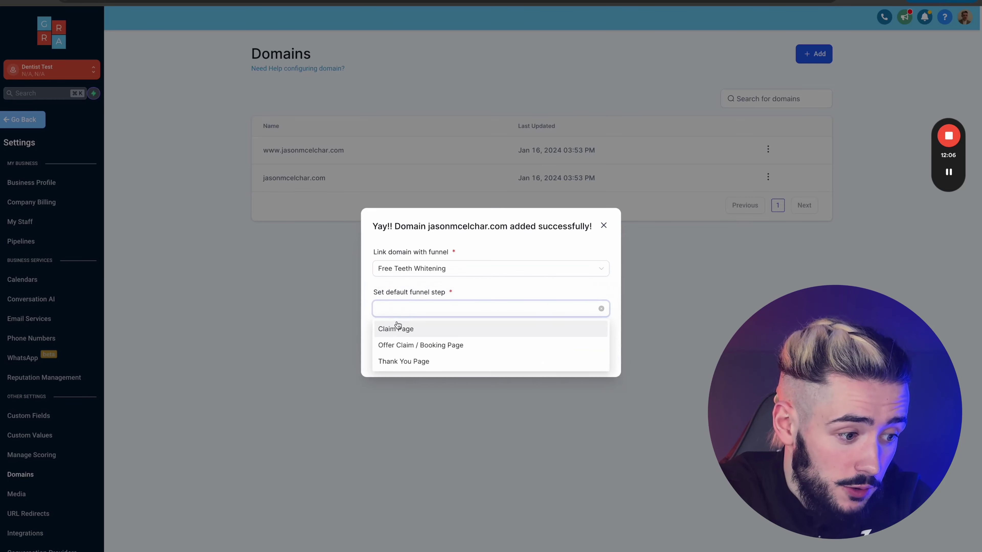
{"action": "left_click", "coordinate": [395, 330]}
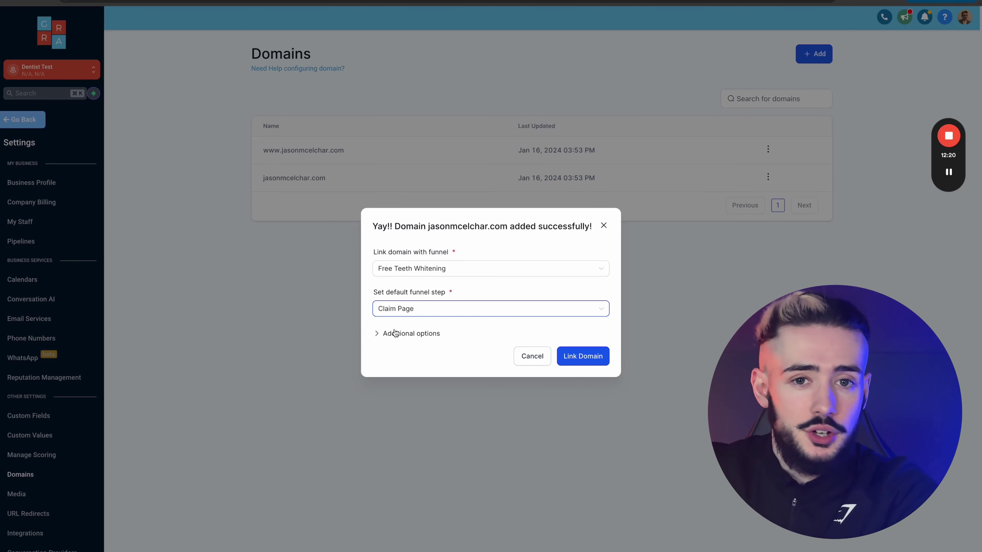
Step: Set Claim Page as the 404 page and link the domain
{"action": "left_click", "coordinate": [394, 333]}
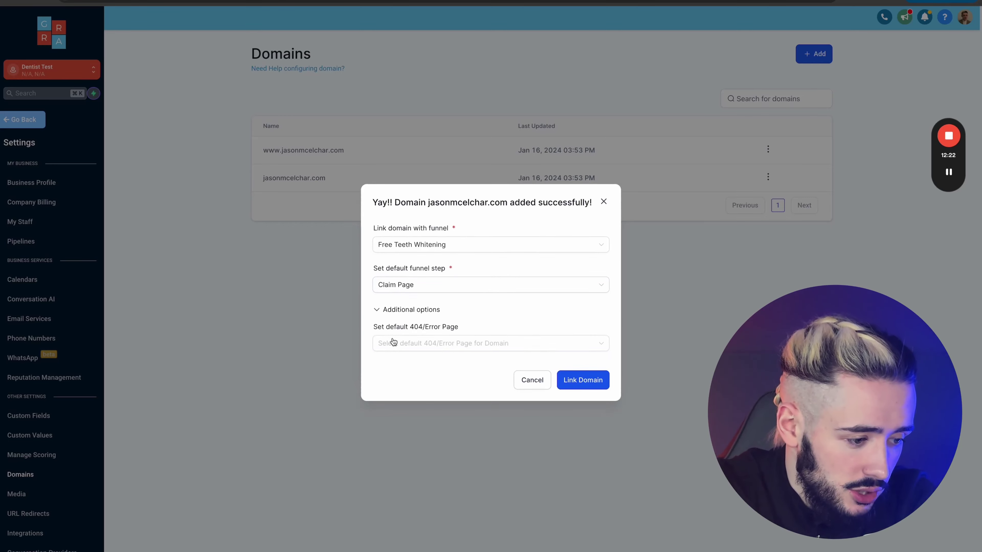
{"action": "left_click", "coordinate": [413, 342]}
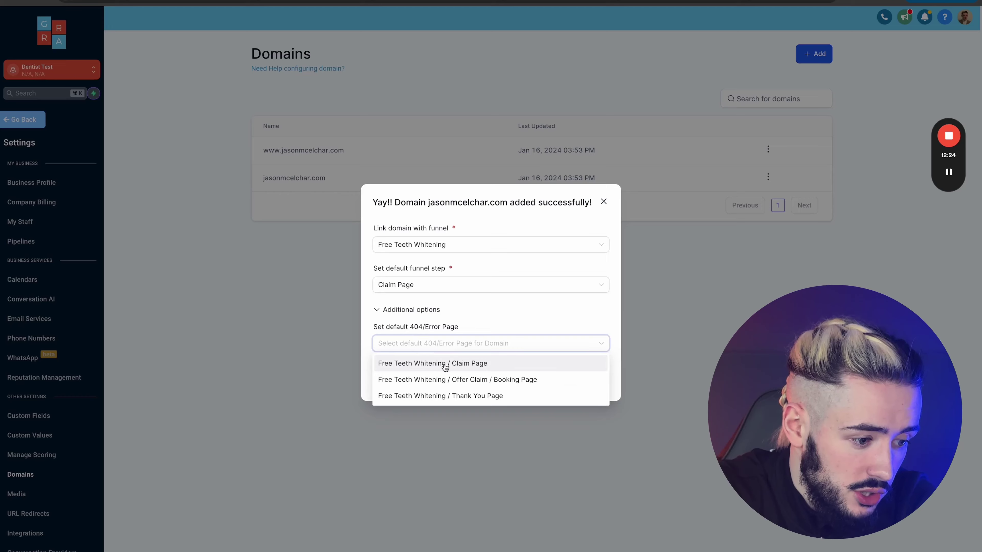
{"action": "left_click", "coordinate": [467, 365]}
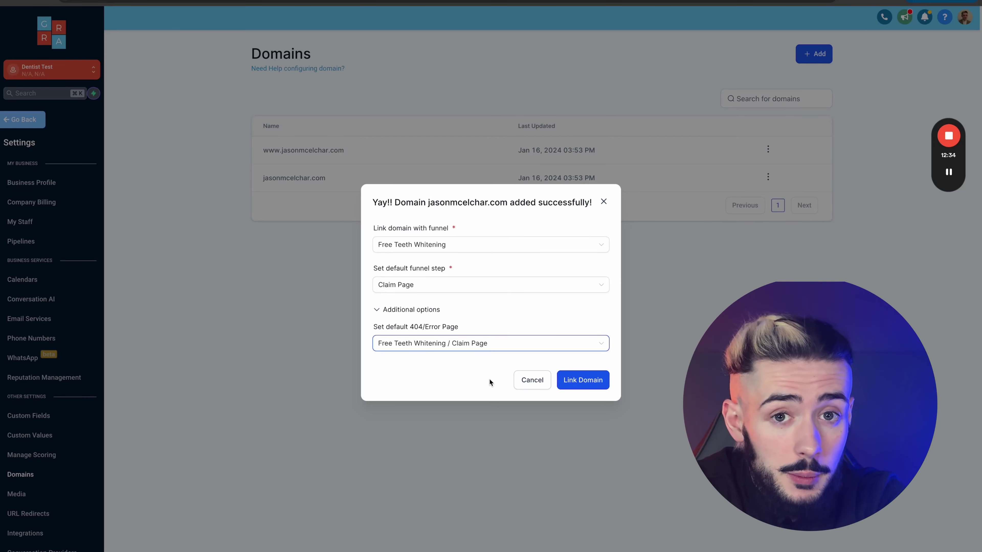
{"action": "left_click", "coordinate": [582, 378]}
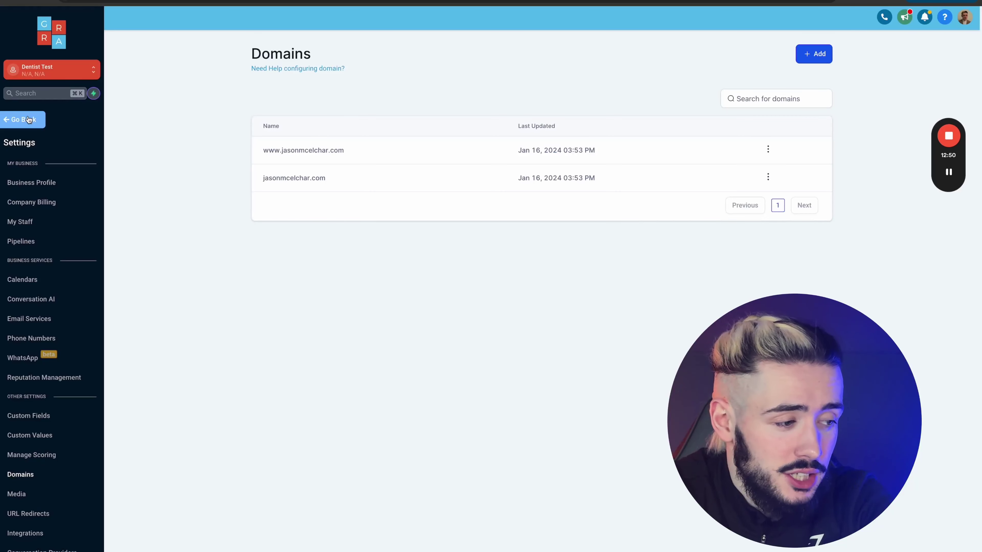
Step: Start creating a new website from a template in the Sites area
{"action": "left_click", "coordinate": [28, 121]}
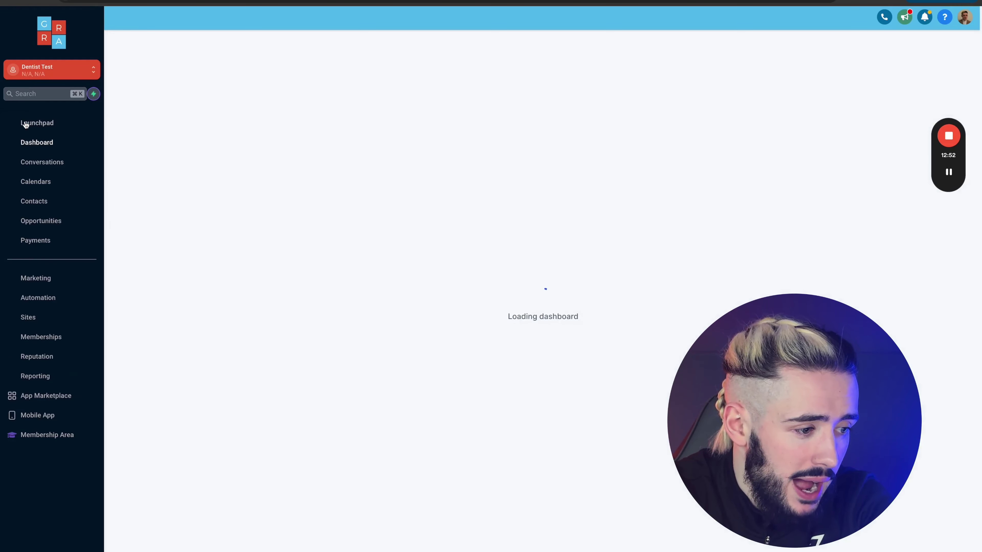
{"action": "left_click", "coordinate": [37, 321]}
{"action": "left_click", "coordinate": [194, 42]}
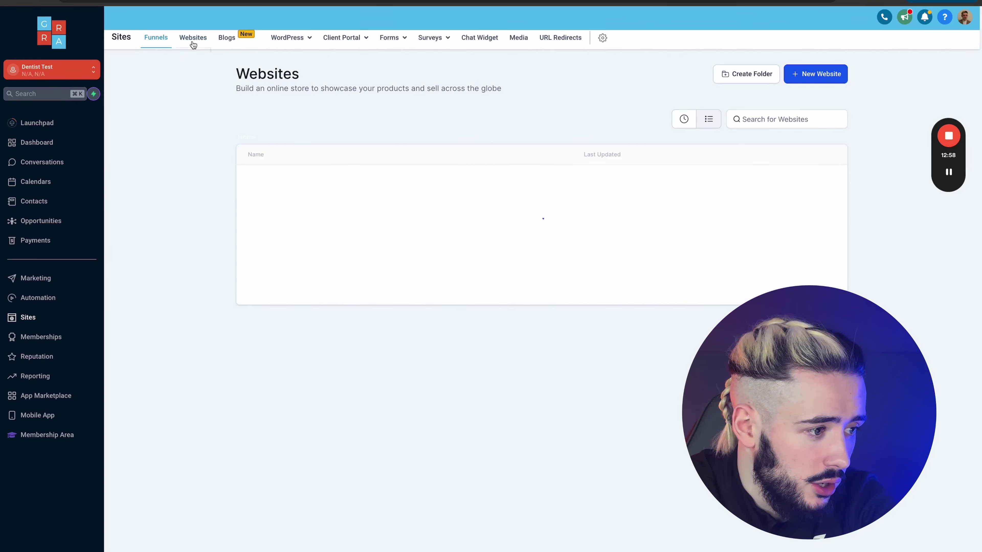
{"action": "left_click", "coordinate": [826, 74]}
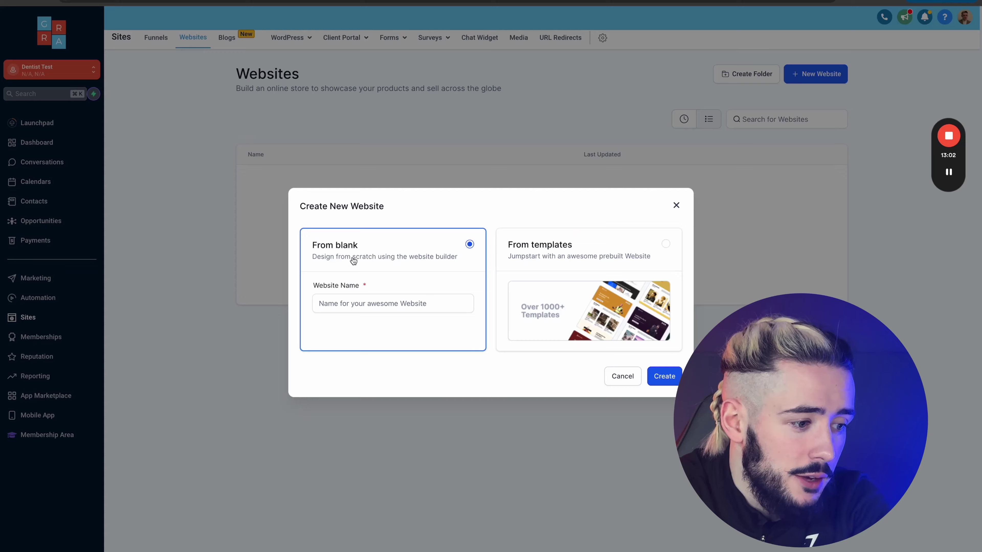
{"action": "left_click", "coordinate": [348, 303]}
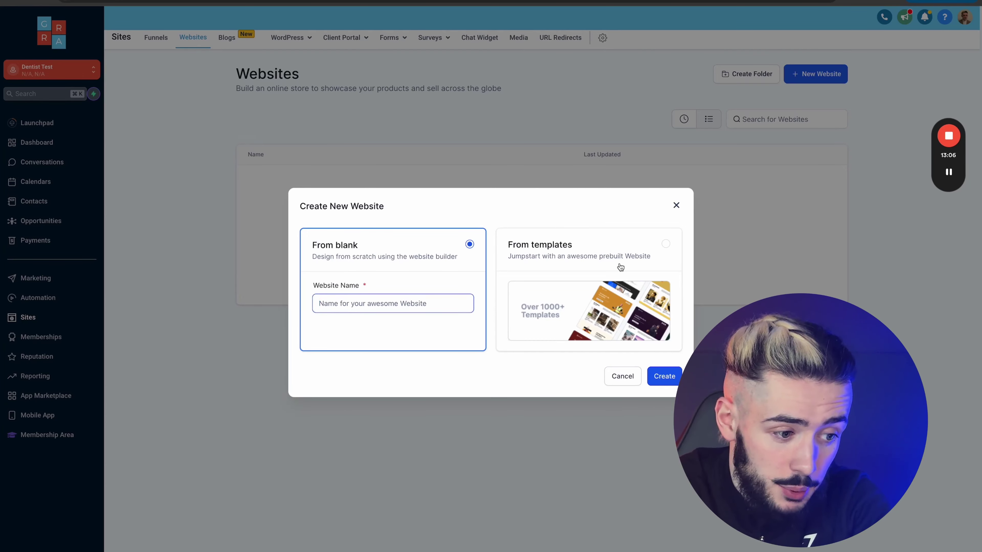
{"action": "left_click", "coordinate": [662, 246]}
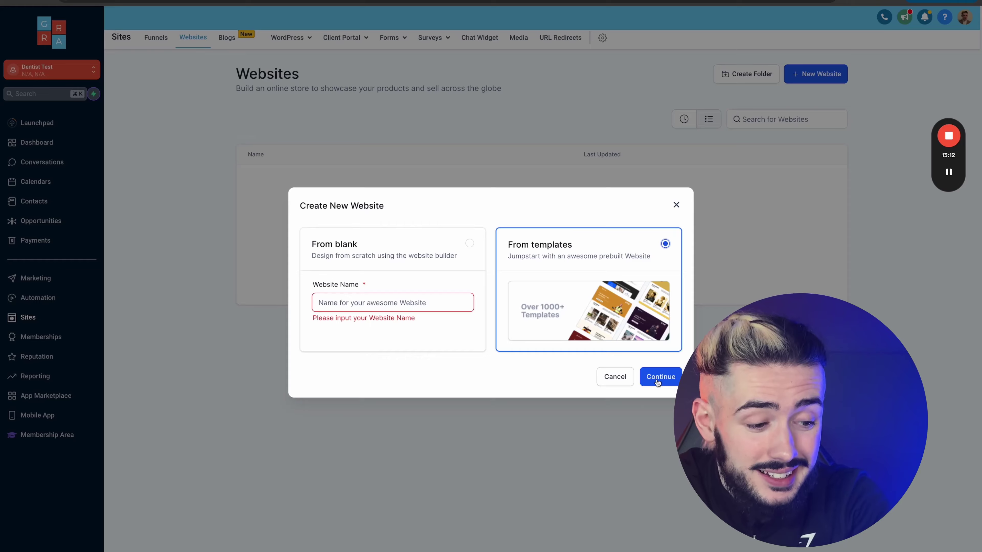
{"action": "left_click", "coordinate": [658, 377]}
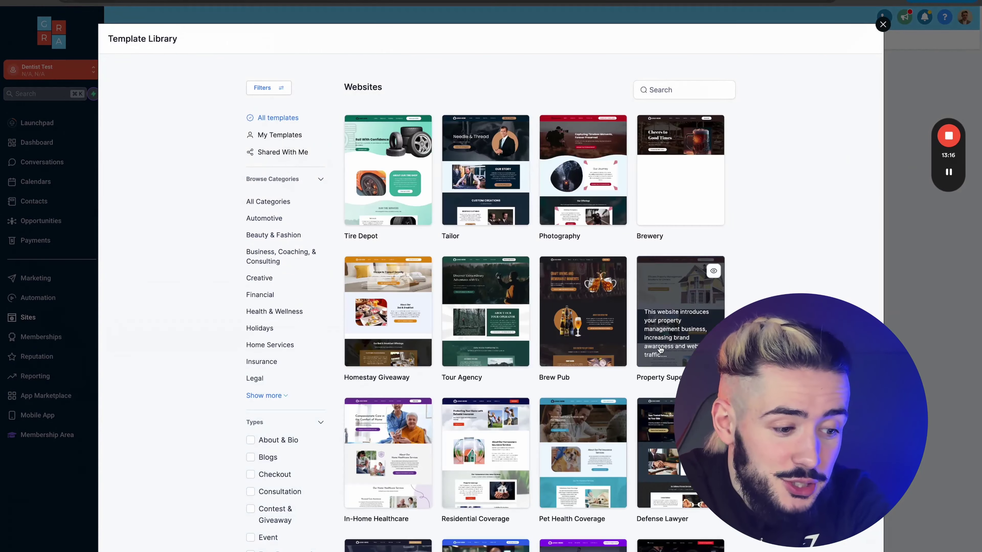
Step: Load more templates and filter the library to the Restaurant & Bar category
{"action": "scroll", "coordinate": [590, 440], "scroll_direction": "down", "scroll_amount": 8}
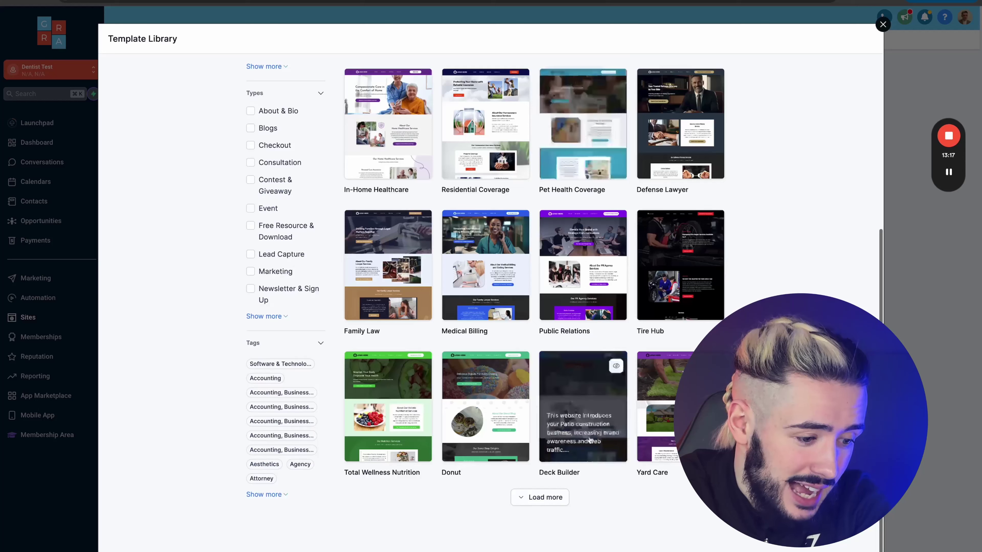
{"action": "left_click", "coordinate": [541, 501]}
{"action": "left_click", "coordinate": [542, 498]}
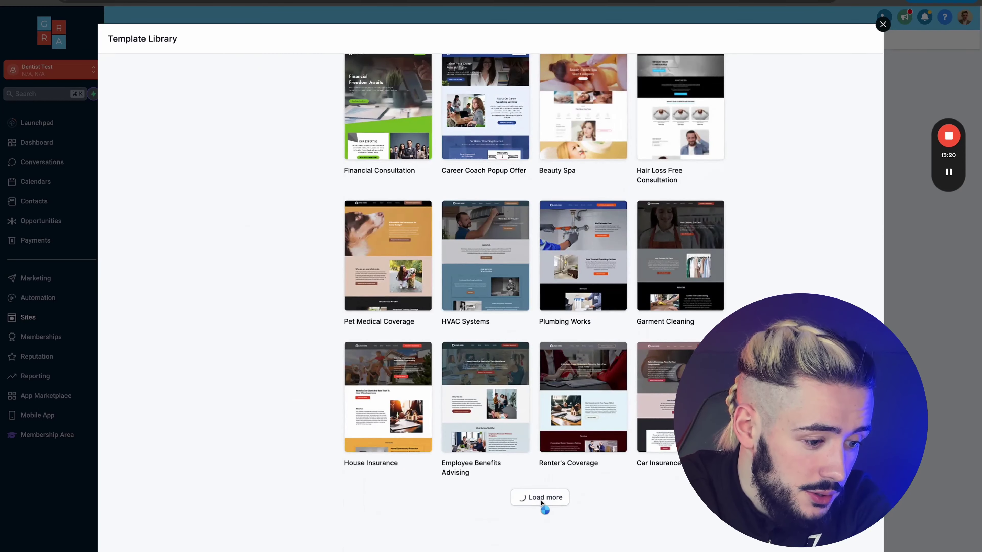
{"action": "left_click", "coordinate": [541, 499]}
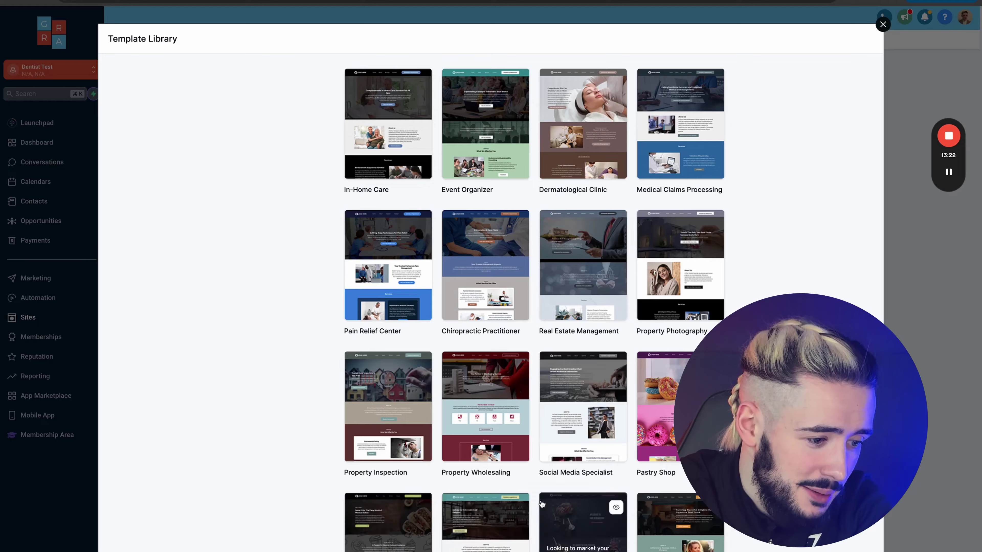
{"action": "scroll", "coordinate": [483, 271], "scroll_direction": "up", "scroll_amount": 15}
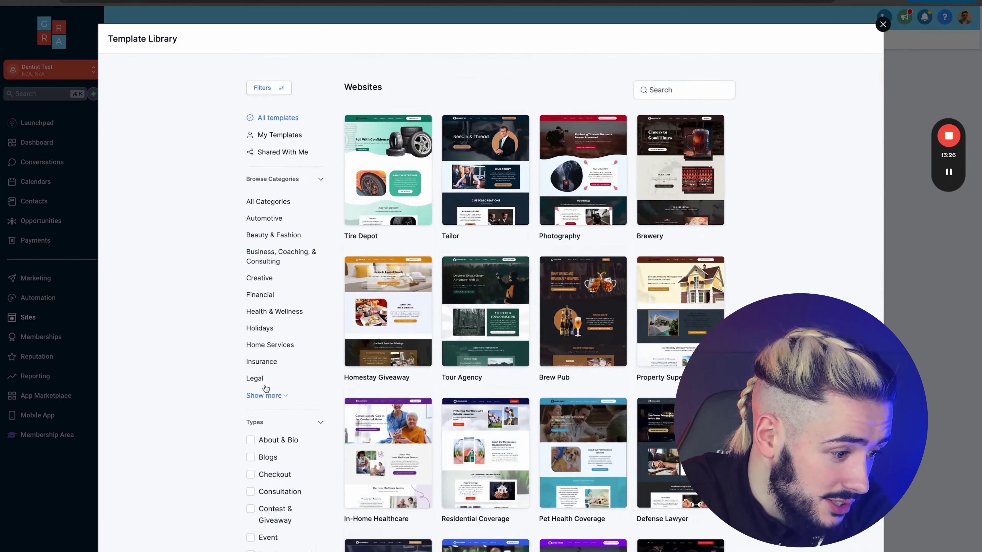
{"action": "left_click", "coordinate": [265, 395]}
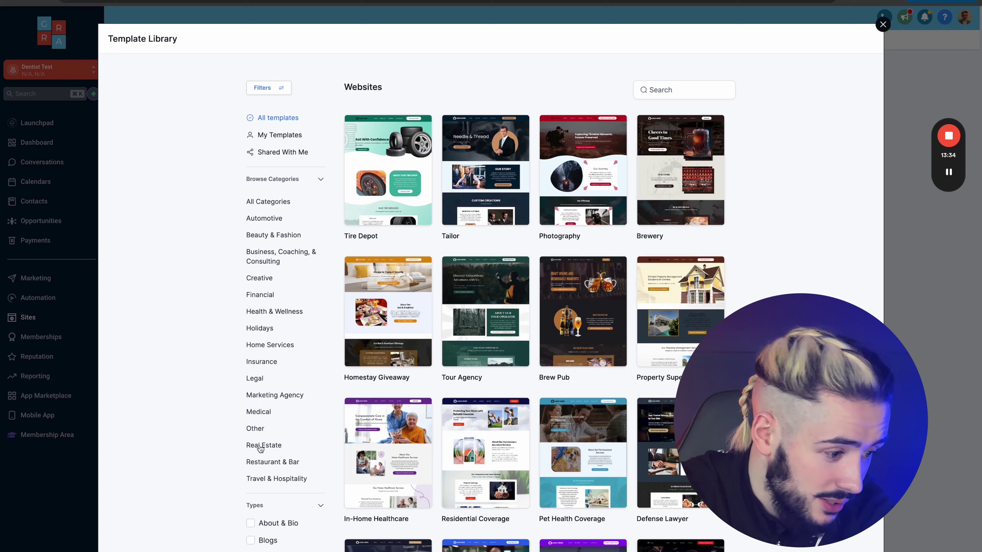
{"action": "left_click", "coordinate": [263, 468]}
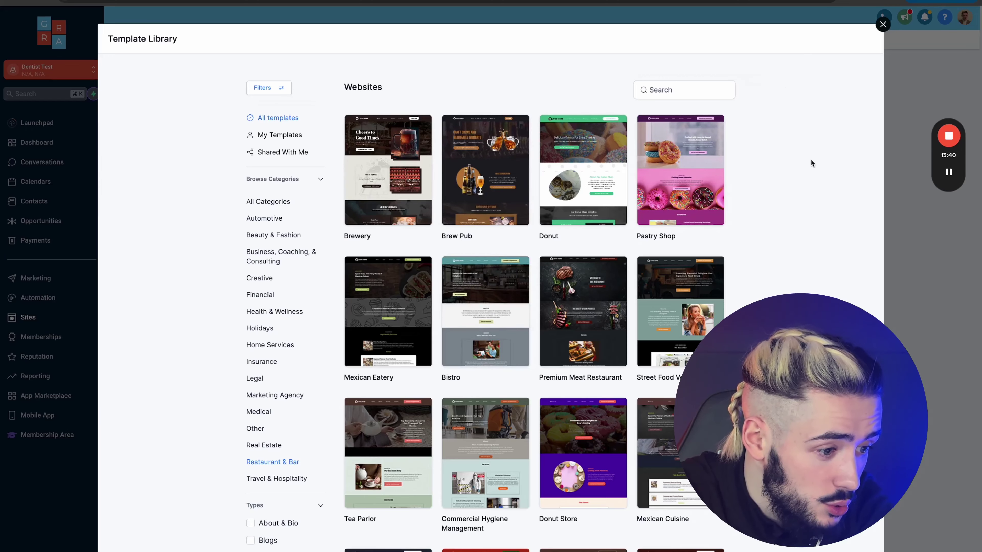
{"action": "scroll", "coordinate": [805, 250], "scroll_direction": "down", "scroll_amount": 10}
{"action": "scroll", "coordinate": [491, 170], "scroll_direction": "up", "scroll_amount": 10}
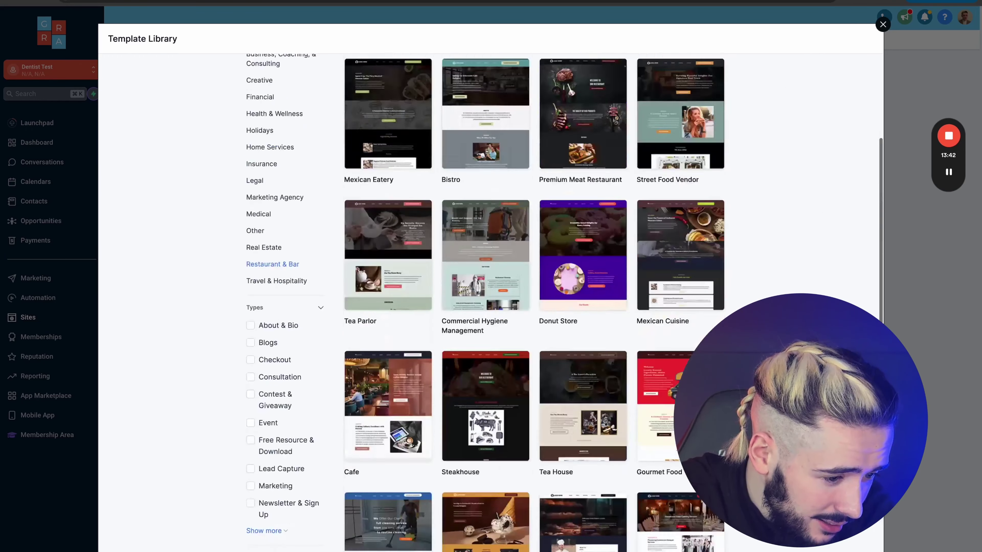
Step: Preview the Brew Pub template at full size and add it as the website
{"action": "left_click", "coordinate": [490, 171]}
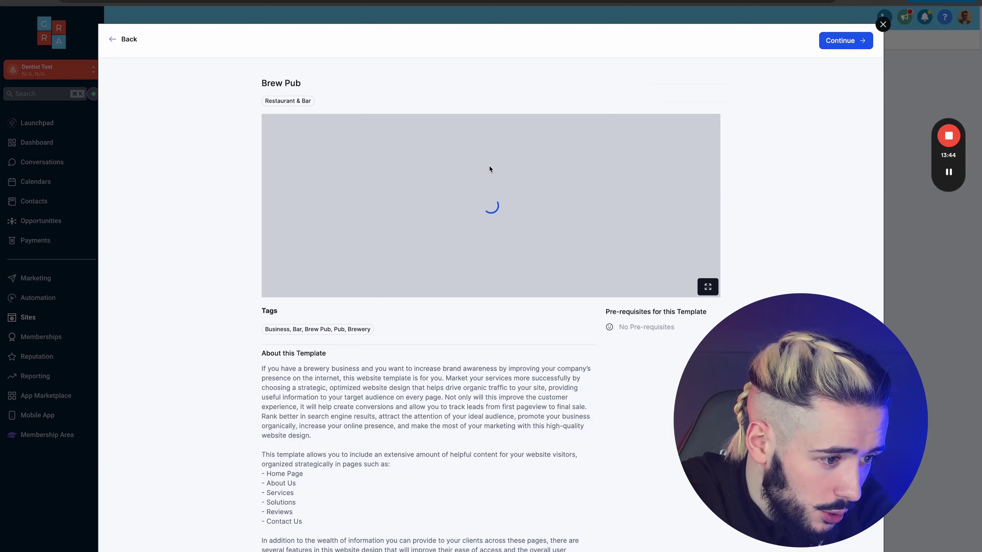
{"action": "left_click", "coordinate": [708, 287]}
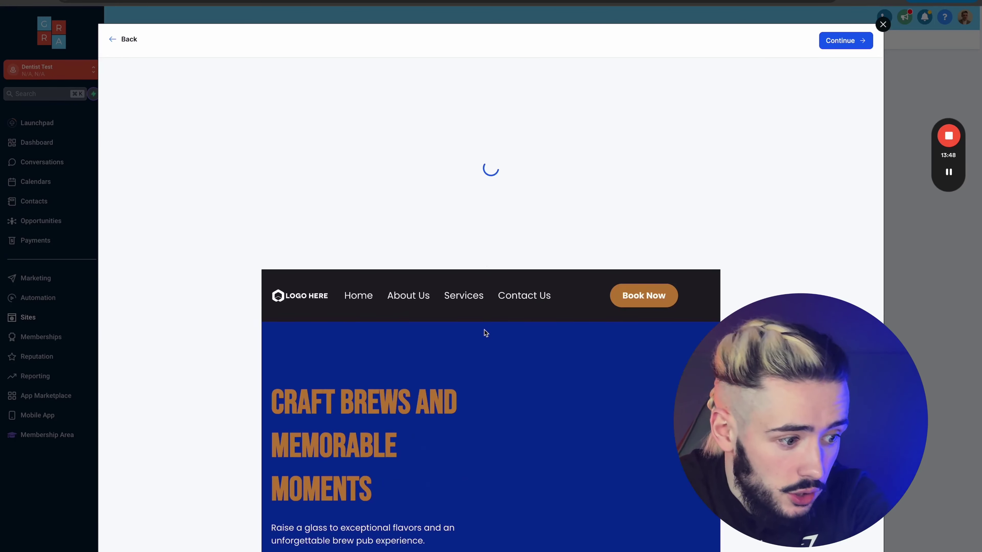
{"action": "scroll", "coordinate": [517, 346], "scroll_direction": "down", "scroll_amount": 5}
{"action": "scroll", "coordinate": [517, 346], "scroll_direction": "down", "scroll_amount": 5}
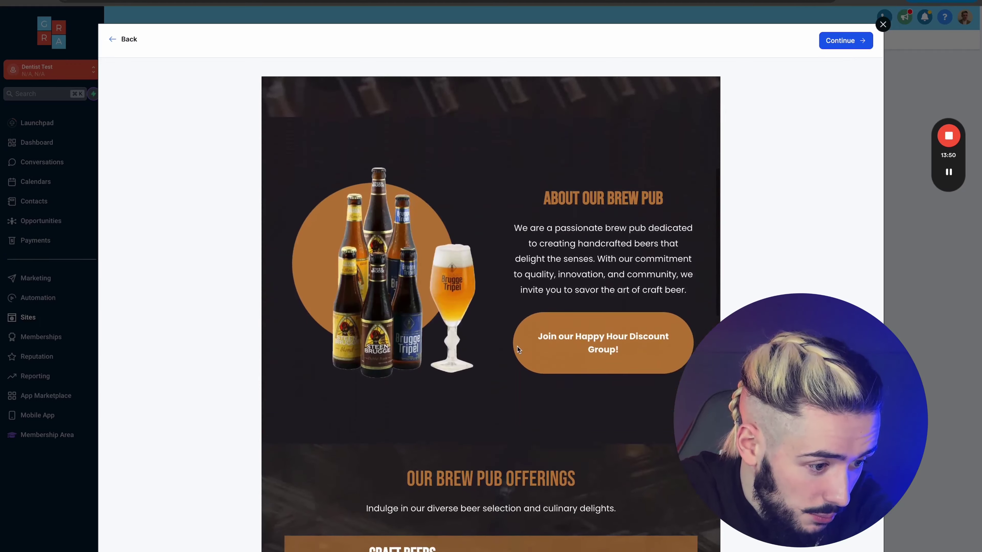
{"action": "scroll", "coordinate": [517, 346], "scroll_direction": "down", "scroll_amount": 15}
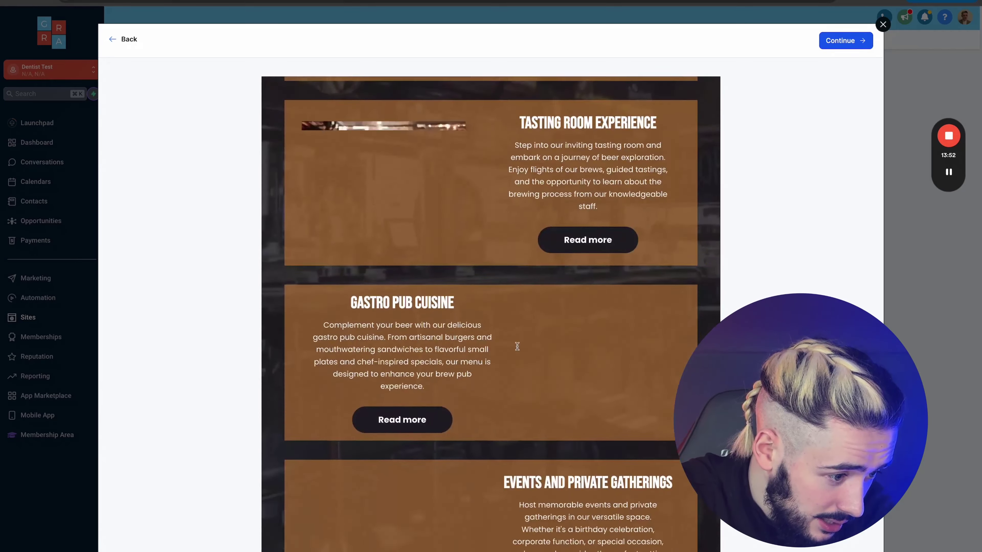
{"action": "scroll", "coordinate": [517, 346], "scroll_direction": "up", "scroll_amount": 10}
{"action": "scroll", "coordinate": [518, 349], "scroll_direction": "up", "scroll_amount": 10}
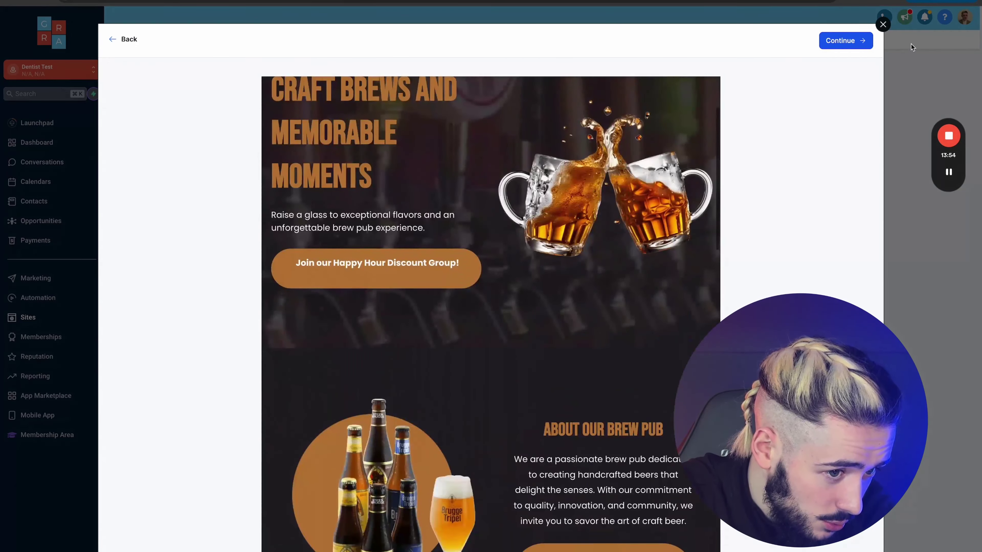
{"action": "left_click", "coordinate": [847, 45]}
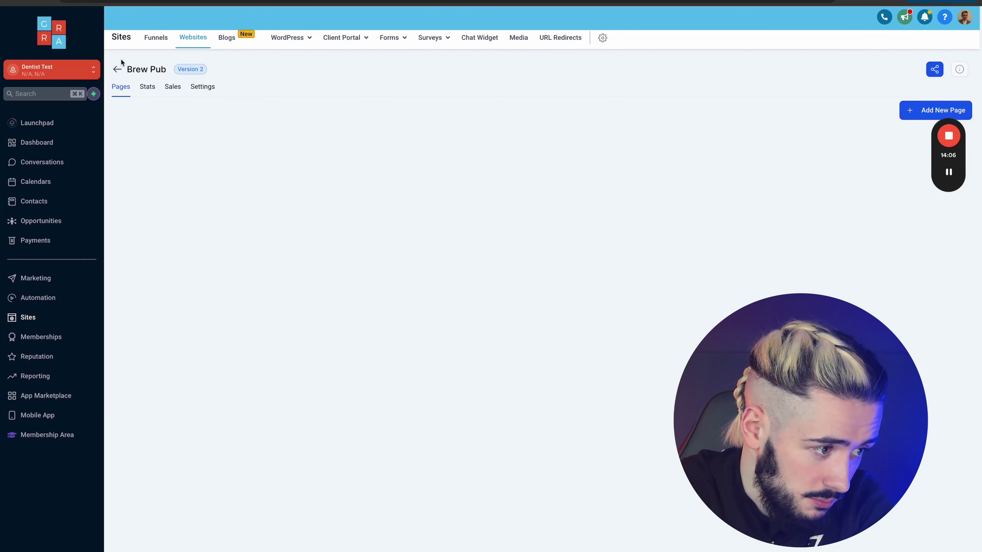
Step: Go back to Websites, open the Brew Pub site's pages and show the Home page's edit options
{"action": "left_click", "coordinate": [116, 71]}
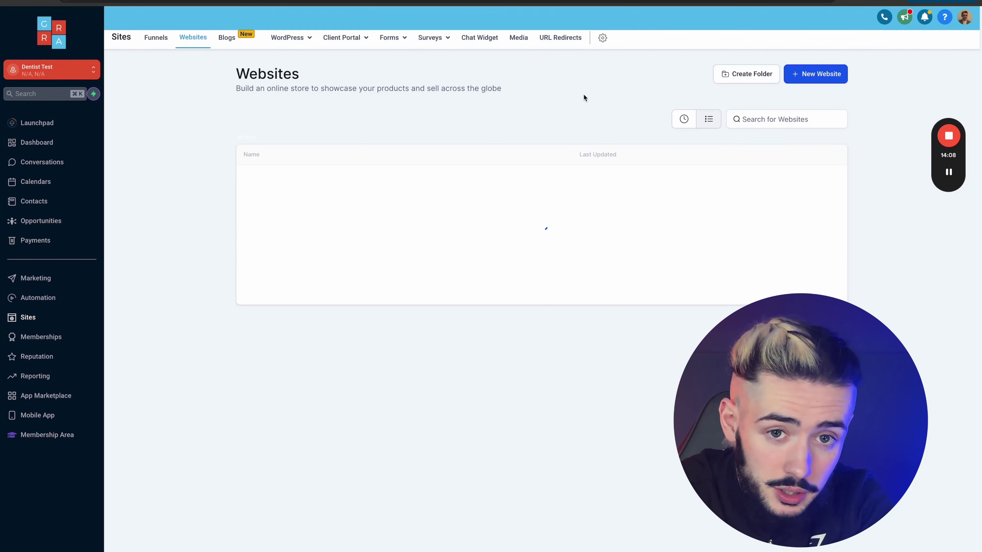
{"action": "left_click", "coordinate": [263, 179]}
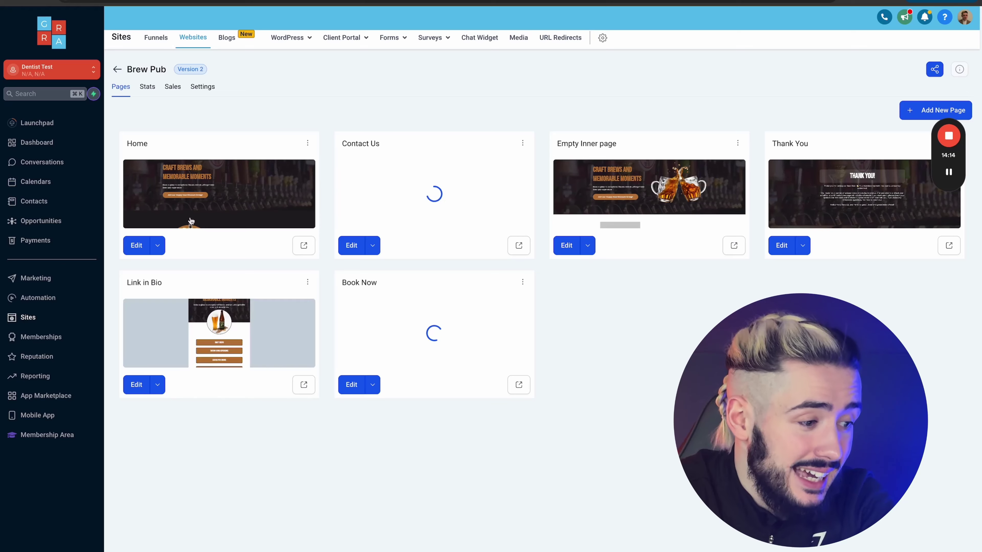
{"action": "left_click", "coordinate": [157, 245]}
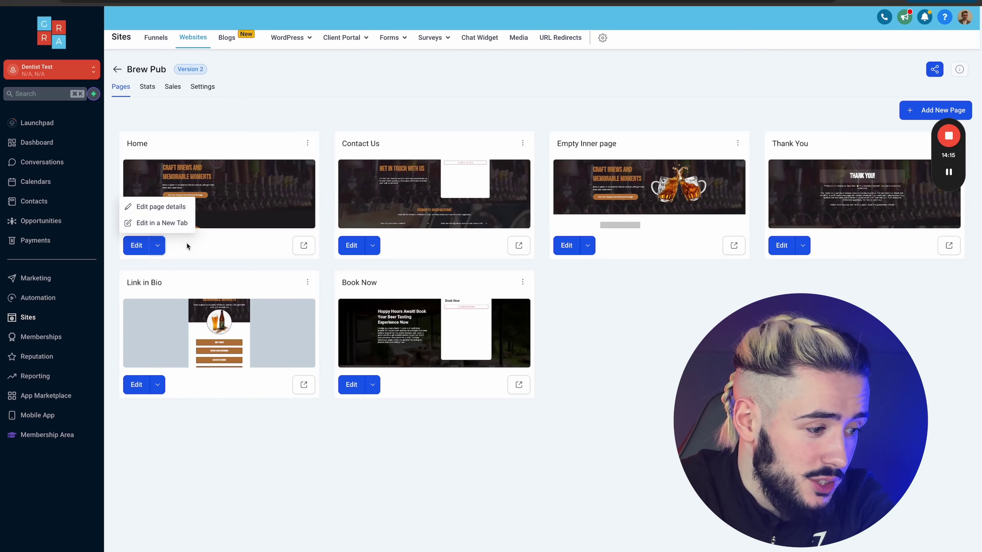
Step: Load the Brew Pub Home page into the page builder from its Edit dropdown
{"action": "left_click", "coordinate": [158, 223]}
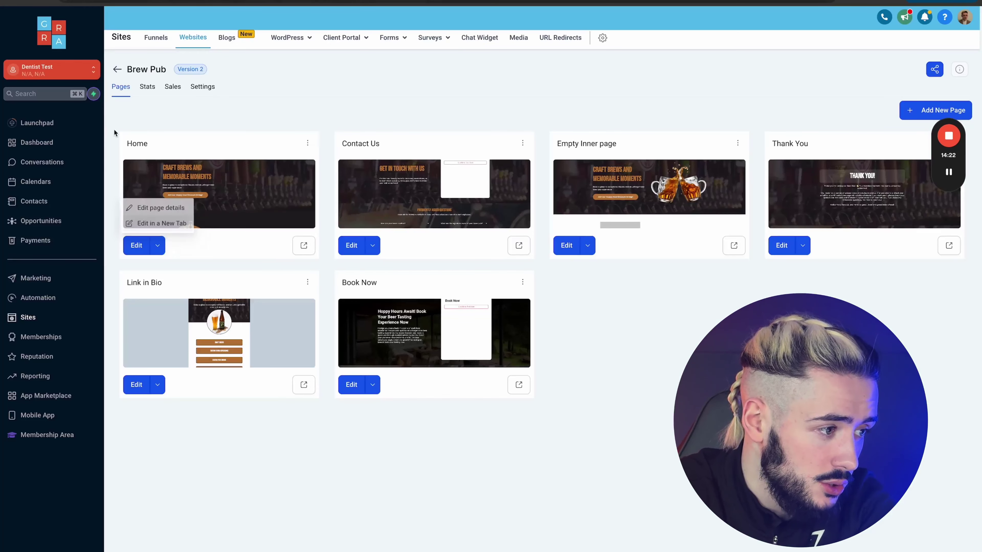
{"action": "left_click", "coordinate": [157, 245]}
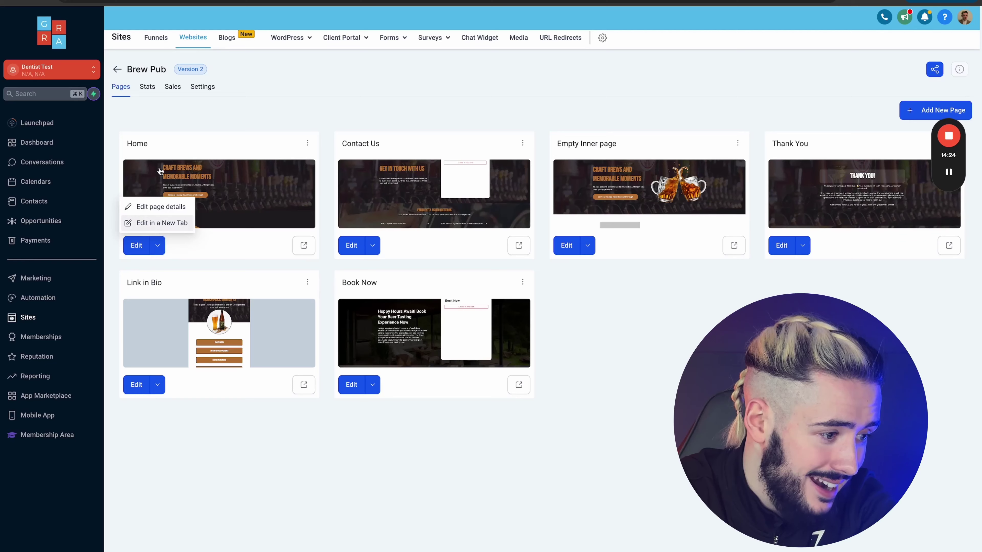
{"action": "left_click", "coordinate": [158, 223]}
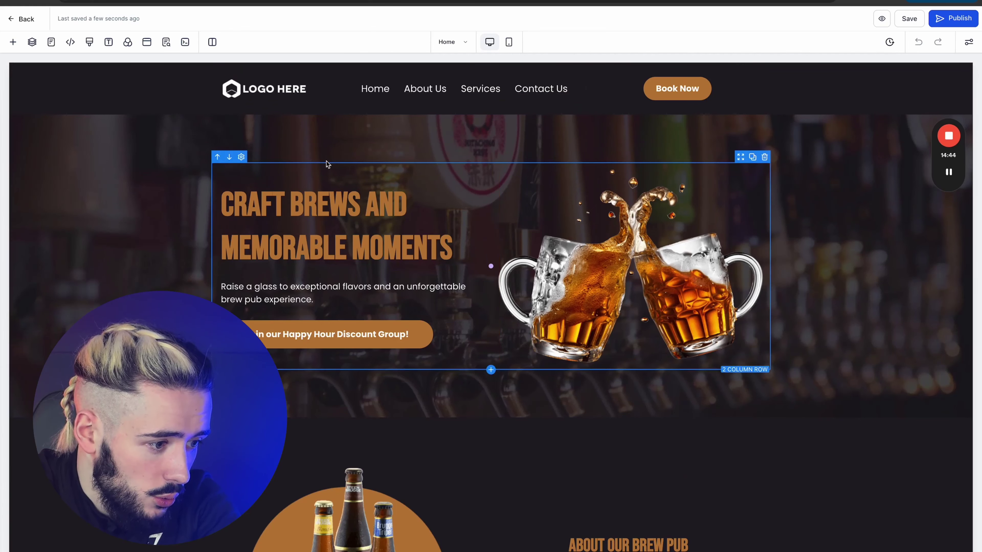
Step: Change the hero headline text to 'NICE BEER'
{"action": "left_click", "coordinate": [459, 241]}
{"action": "left_click_drag", "start_coordinate": [381, 248], "coordinate": [146, 214]}
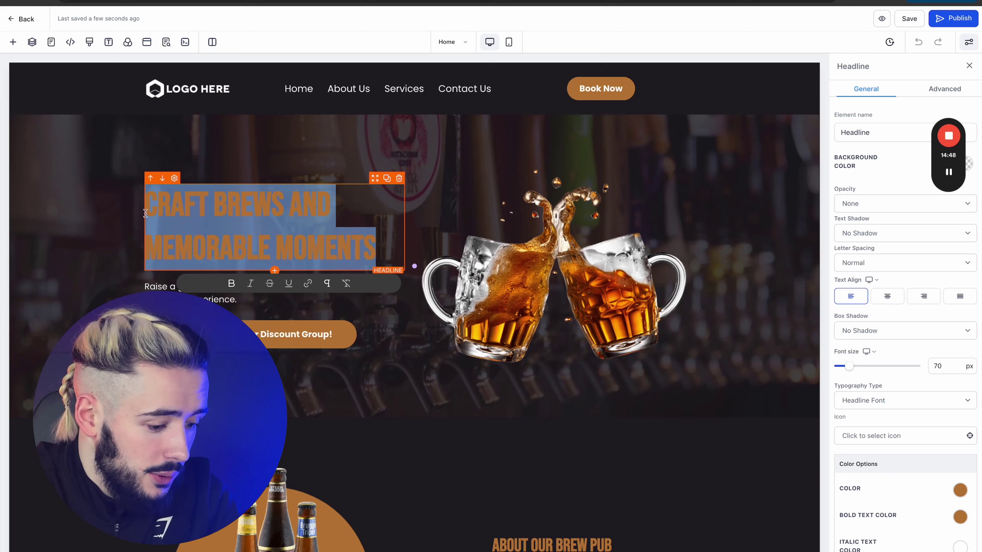
{"action": "type", "text": "NICE BEER"}
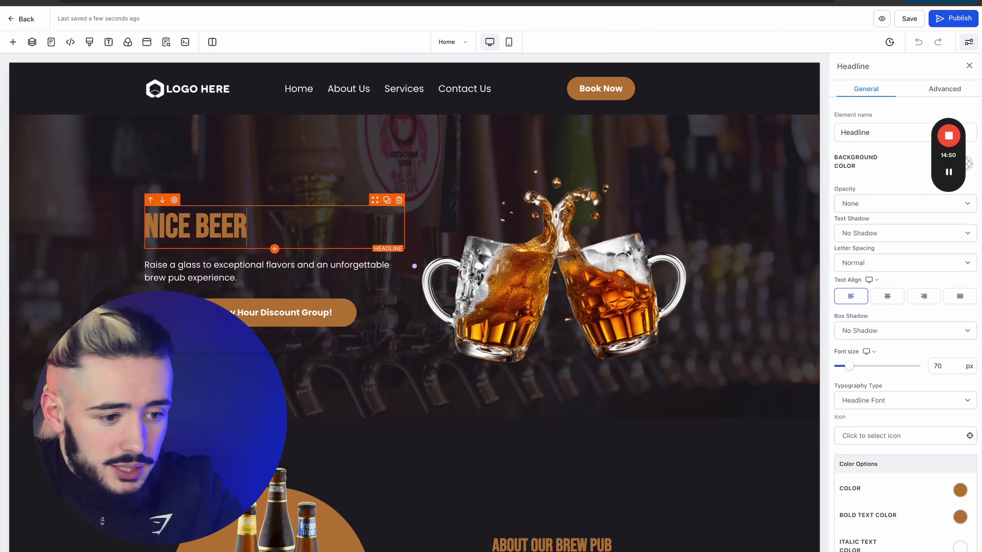
{"action": "left_click", "coordinate": [969, 66]}
Step: Give the beer-mugs image 17 px of right padding
{"action": "left_click", "coordinate": [645, 266]}
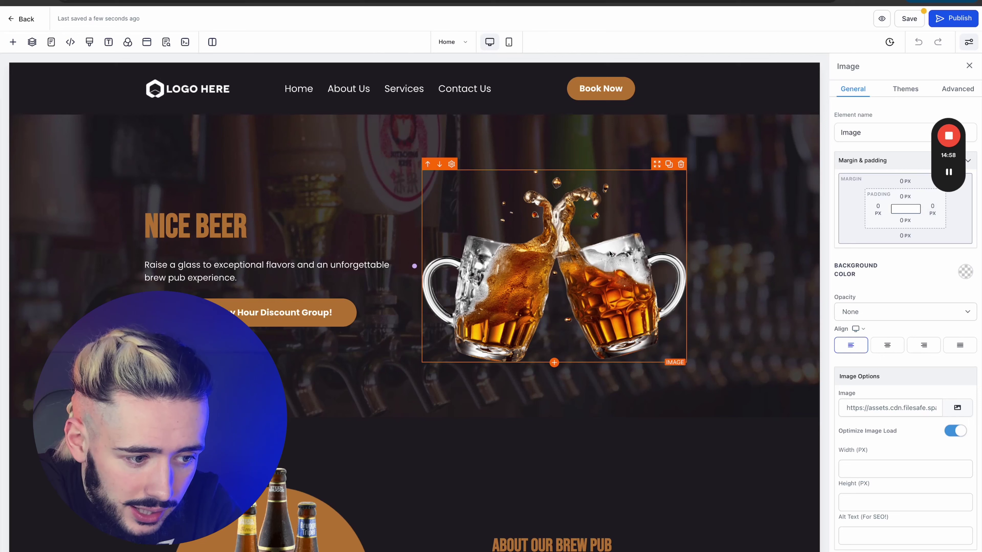
{"action": "left_click", "coordinate": [933, 209]}
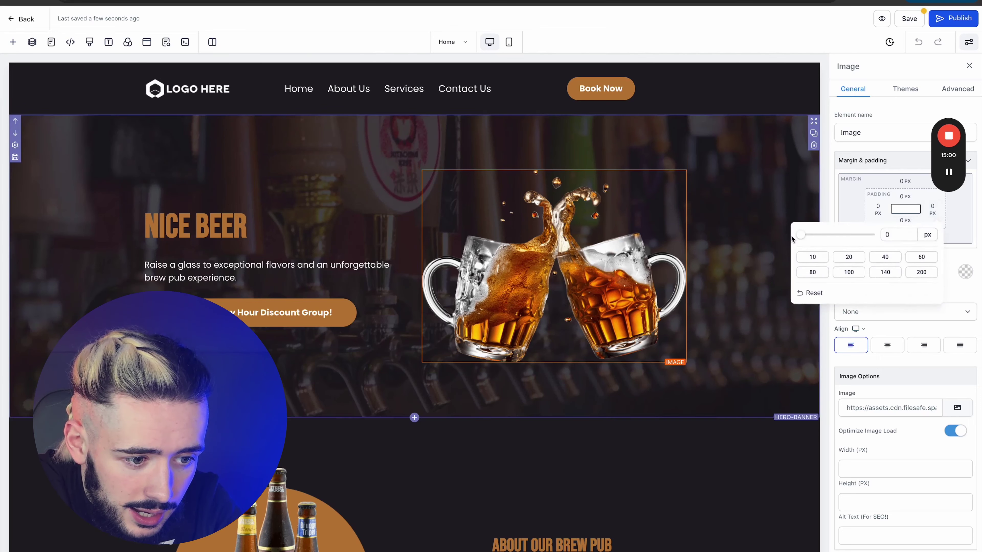
{"action": "left_click_drag", "start_coordinate": [800, 235], "coordinate": [870, 236]}
{"action": "left_click", "coordinate": [970, 66]}
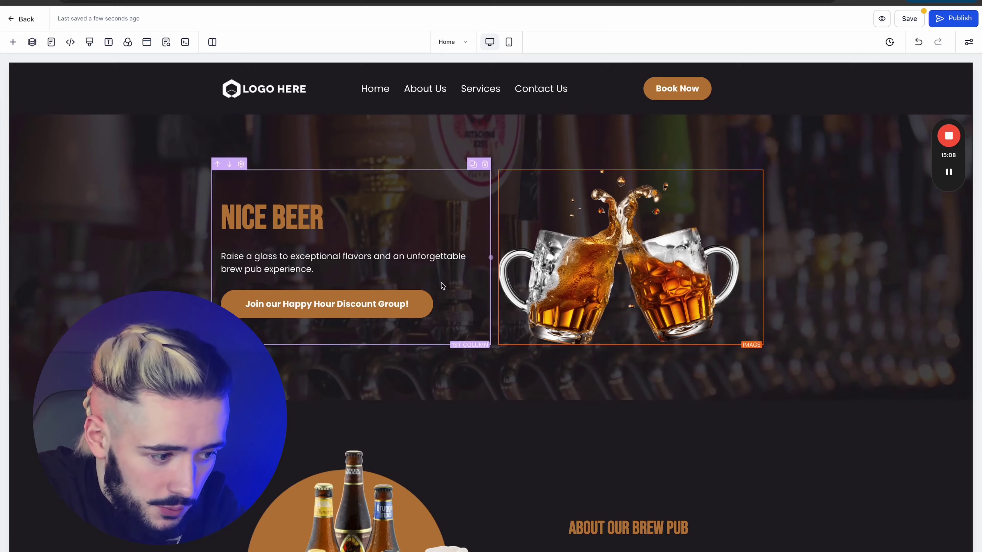
{"action": "scroll", "coordinate": [441, 283], "scroll_direction": "down", "scroll_amount": 5}
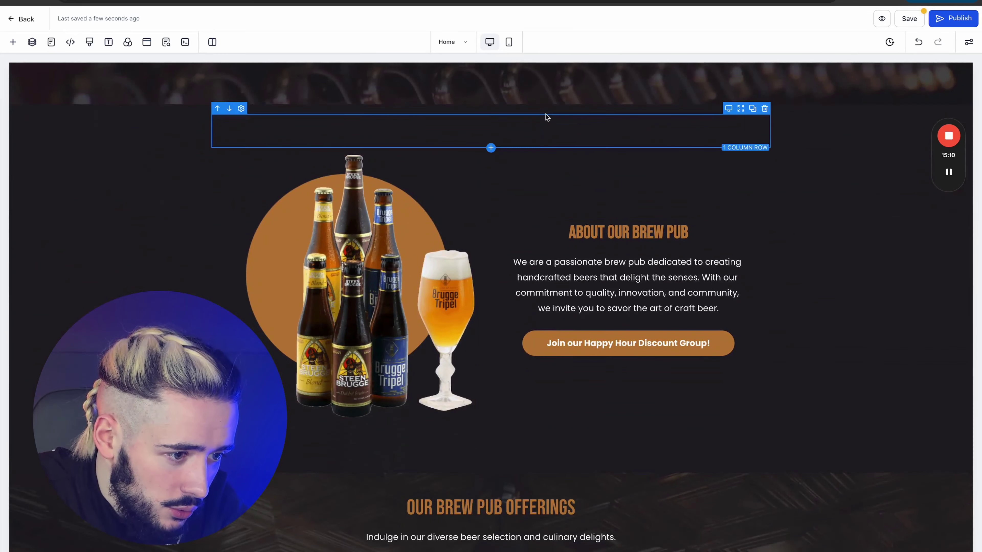
{"action": "left_click", "coordinate": [113, 160]}
{"action": "left_click", "coordinate": [905, 182]}
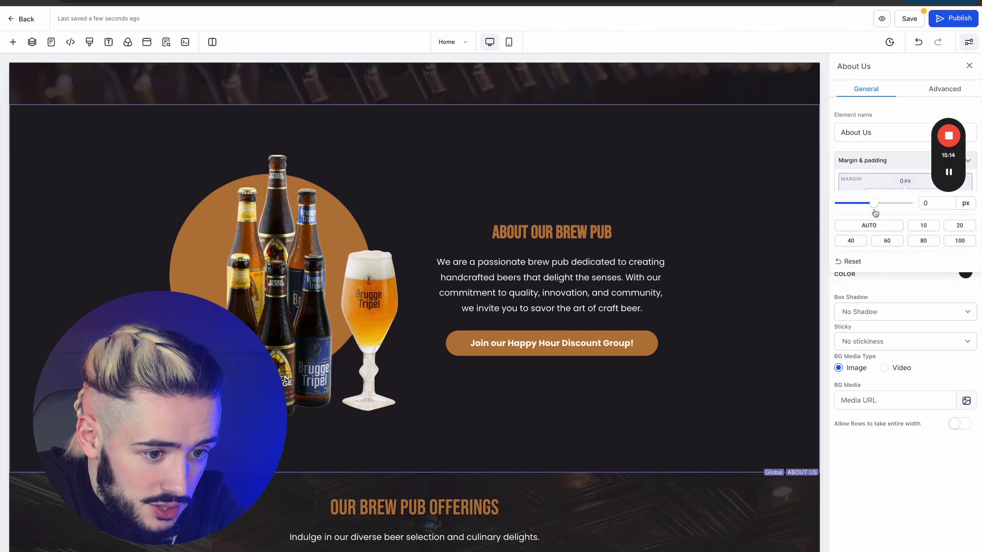
{"action": "left_click_drag", "start_coordinate": [874, 207], "coordinate": [913, 204]}
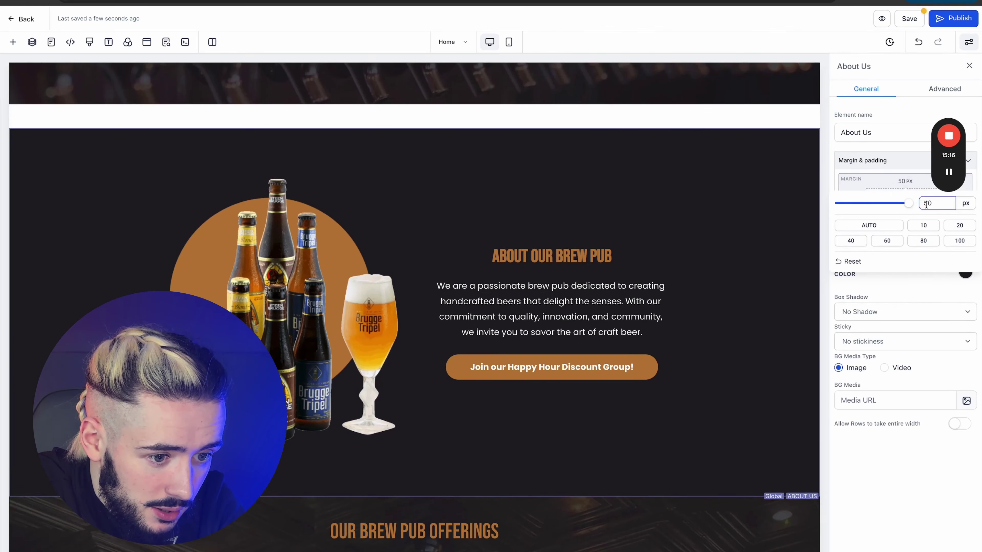
{"action": "left_click", "coordinate": [668, 121]}
{"action": "left_click", "coordinate": [969, 67]}
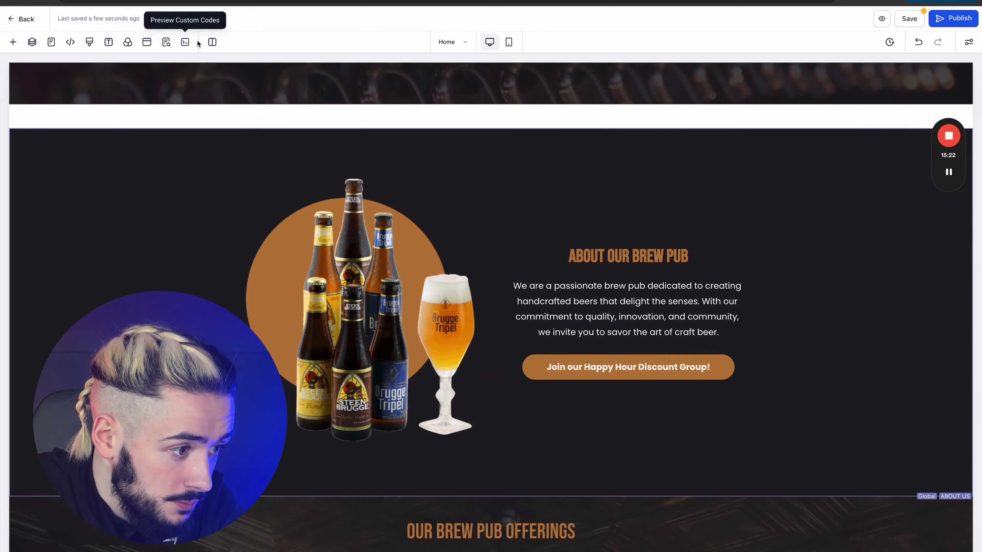
{"action": "left_click", "coordinate": [127, 42]}
{"action": "left_click", "coordinate": [147, 134]}
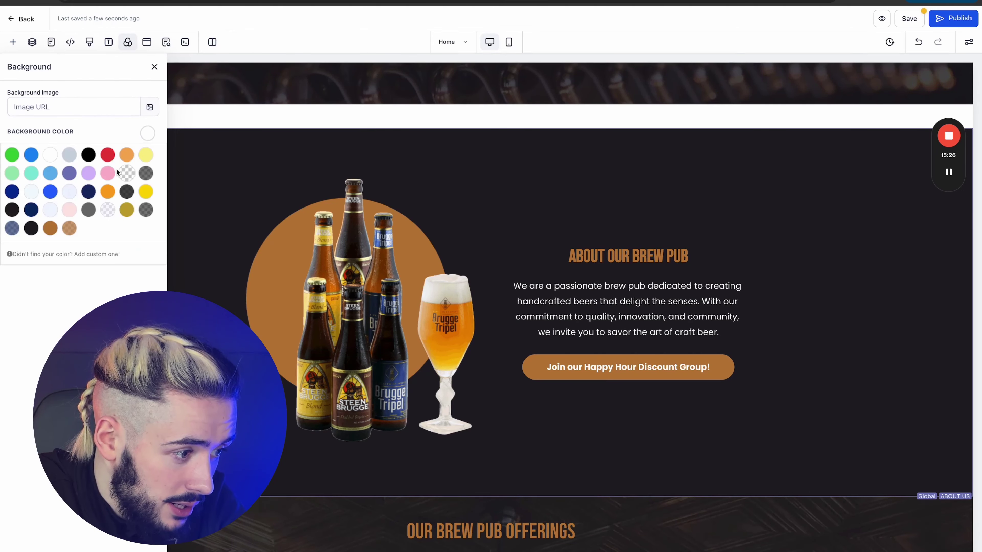
{"action": "left_click", "coordinate": [109, 153]}
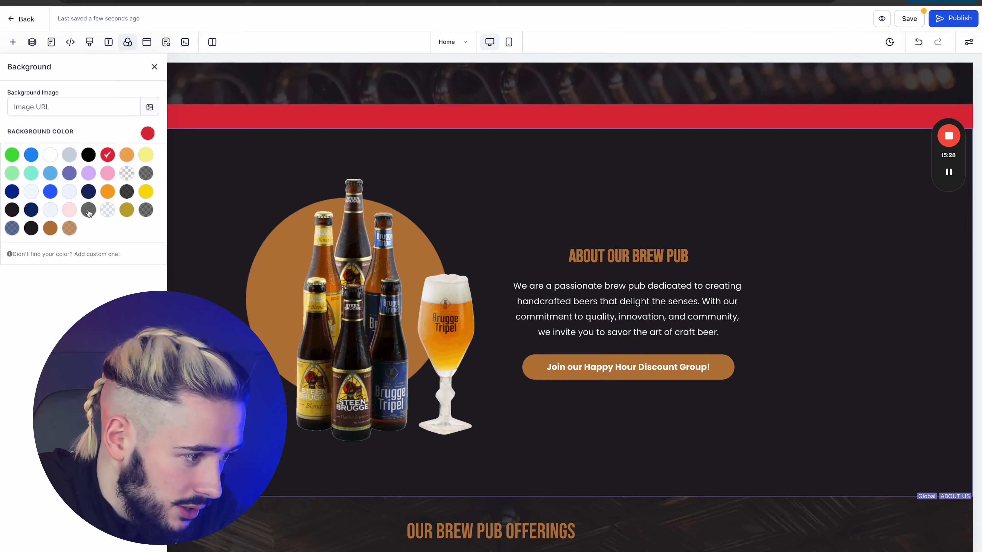
{"action": "left_click", "coordinate": [155, 68]}
{"action": "scroll", "coordinate": [450, 362], "scroll_direction": "down", "scroll_amount": 10}
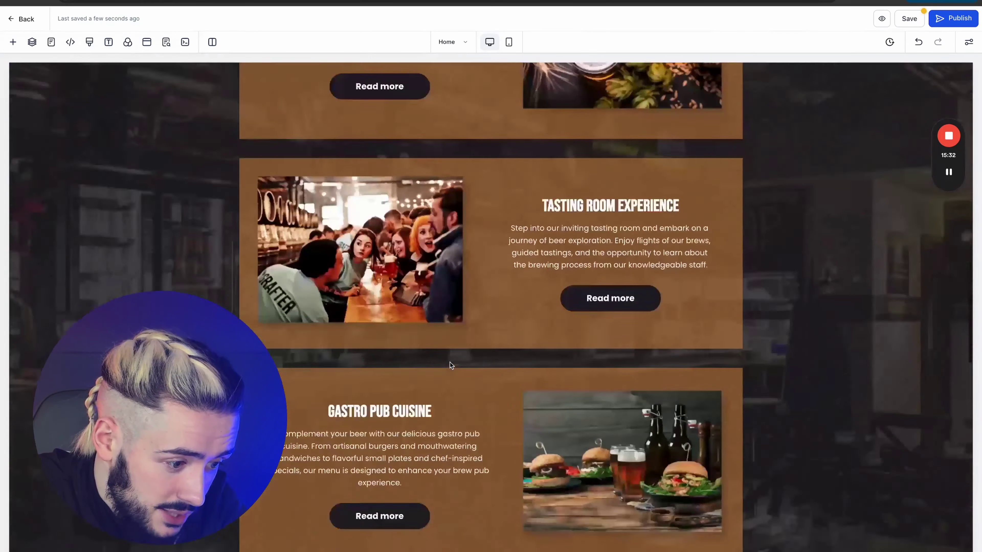
{"action": "scroll", "coordinate": [449, 362], "scroll_direction": "down", "scroll_amount": 5}
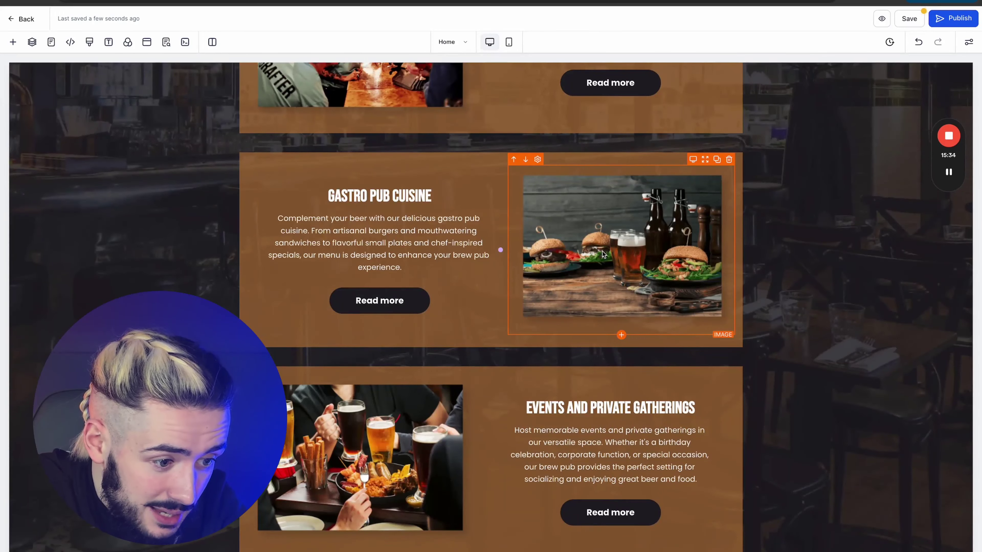
{"action": "scroll", "coordinate": [556, 351], "scroll_direction": "up", "scroll_amount": 15}
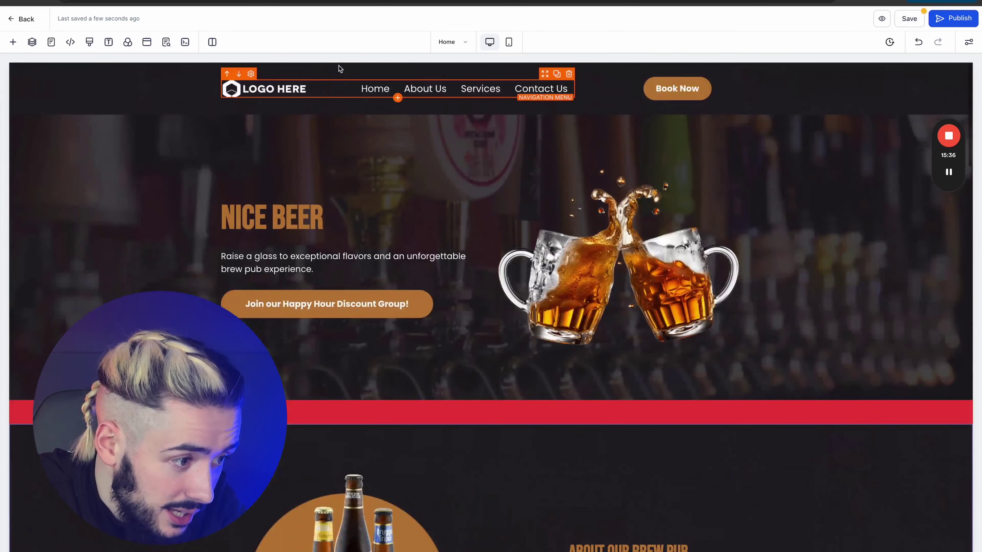
Step: In the Navigation Menu's Brand Logo Config, select the logo URL and choose a replacement image
{"action": "left_click", "coordinate": [266, 90]}
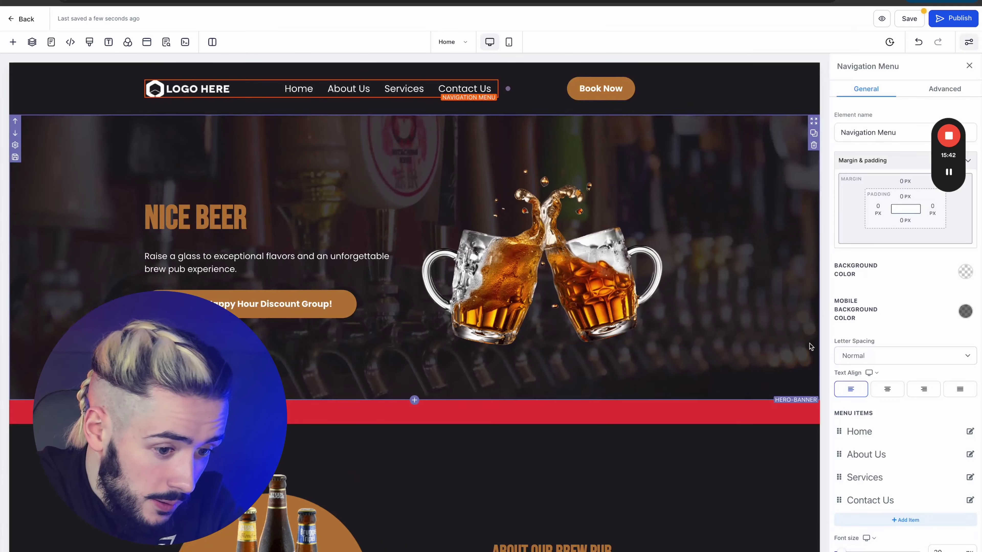
{"action": "scroll", "coordinate": [908, 394], "scroll_direction": "down", "scroll_amount": 8}
{"action": "scroll", "coordinate": [908, 394], "scroll_direction": "down", "scroll_amount": 10}
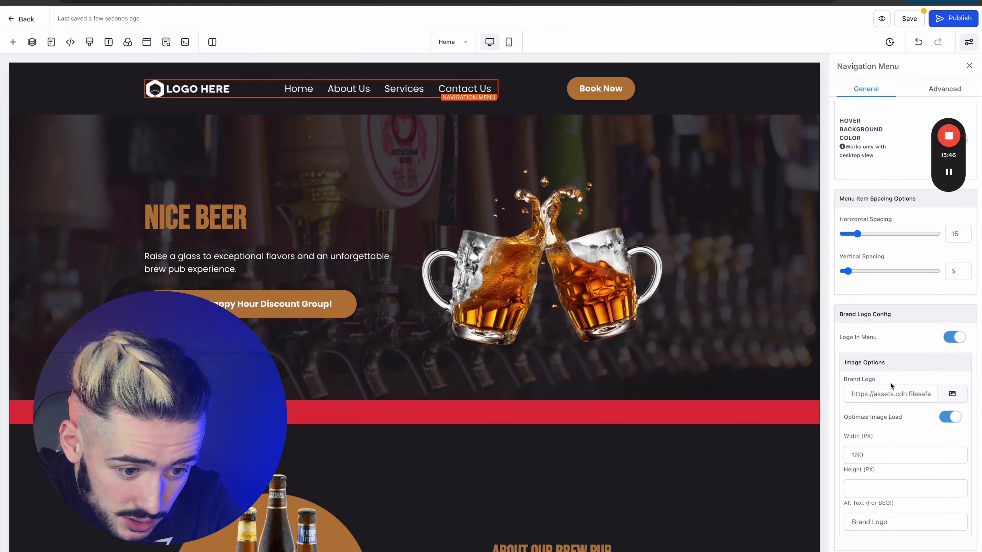
{"action": "left_click_drag", "start_coordinate": [849, 394], "coordinate": [866, 394]}
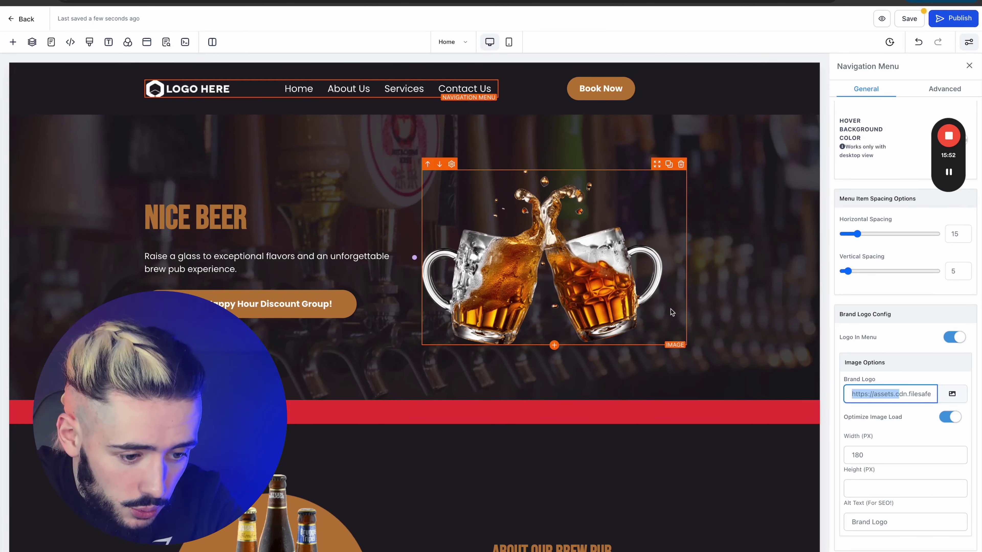
{"action": "left_click", "coordinate": [952, 395]}
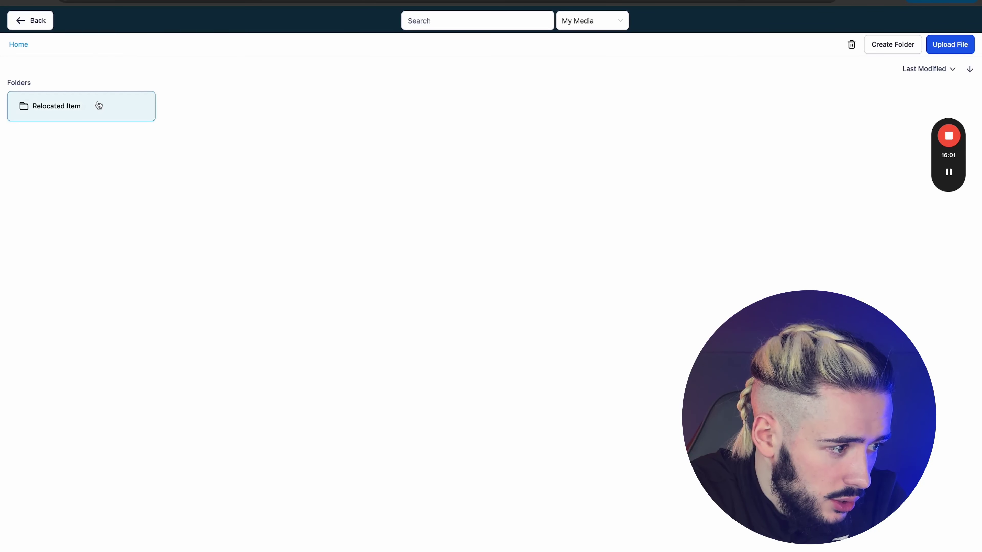
Step: Upload GrowthRate.png to the media library and use it as the header's brand logo
{"action": "left_click", "coordinate": [98, 105]}
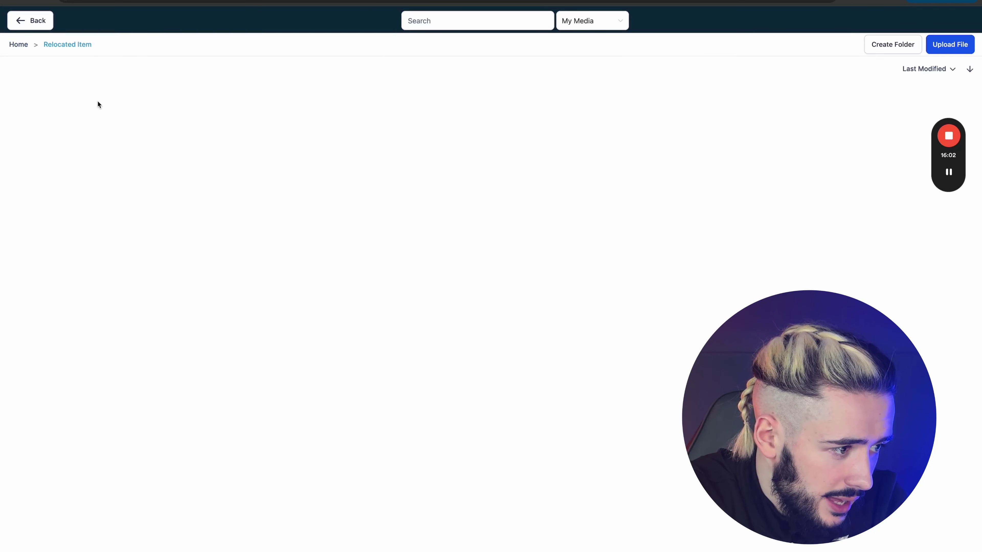
{"action": "left_click", "coordinate": [19, 45]}
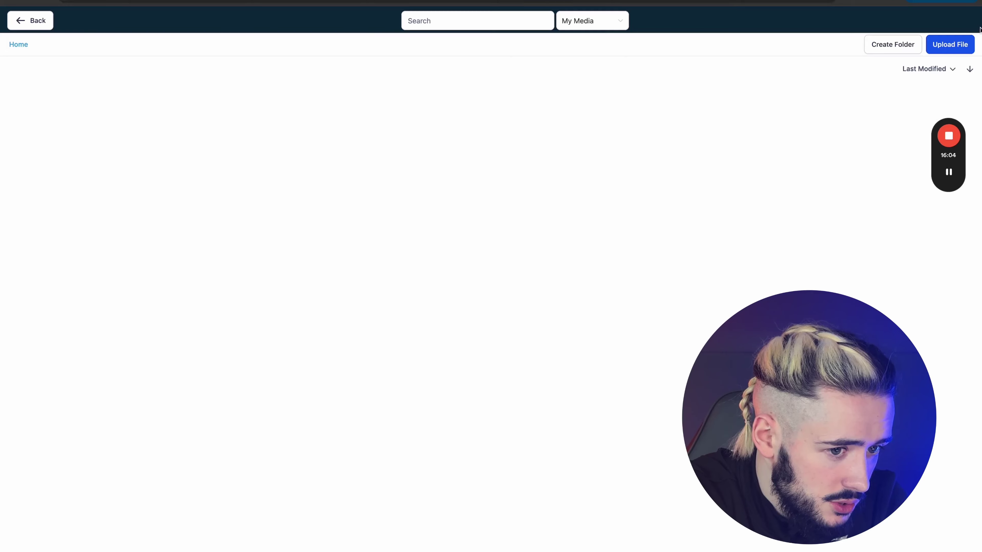
{"action": "left_click", "coordinate": [962, 51]}
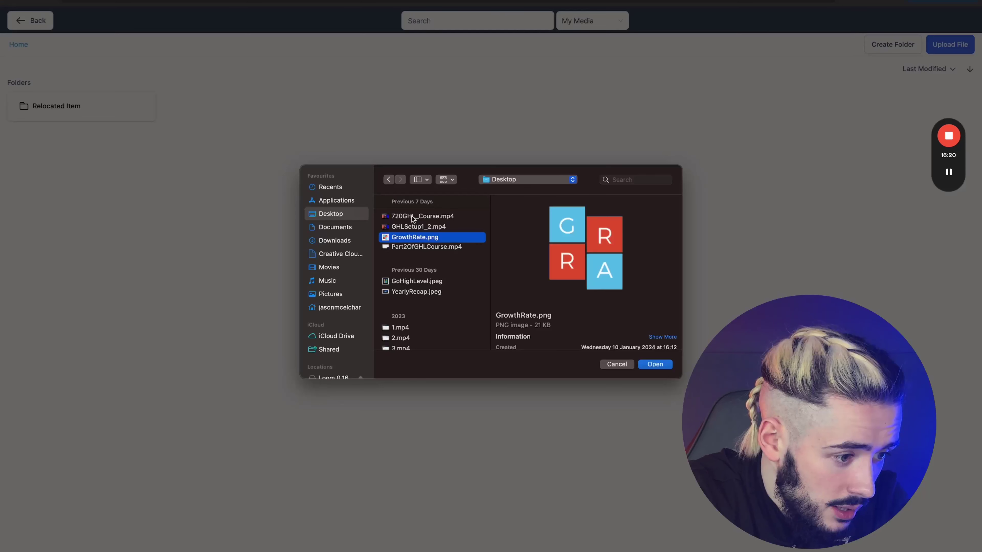
{"action": "double_click", "coordinate": [411, 242]}
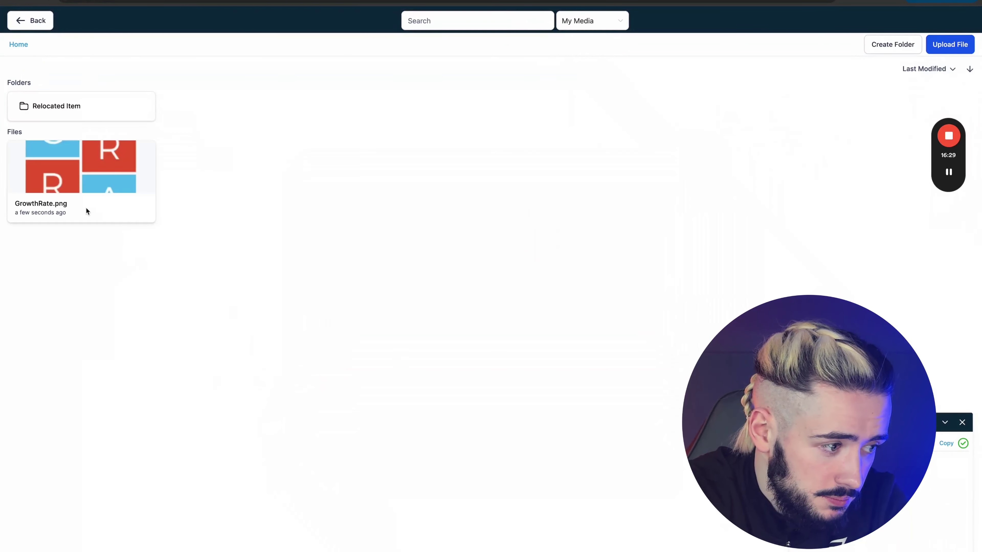
{"action": "left_click", "coordinate": [87, 211]}
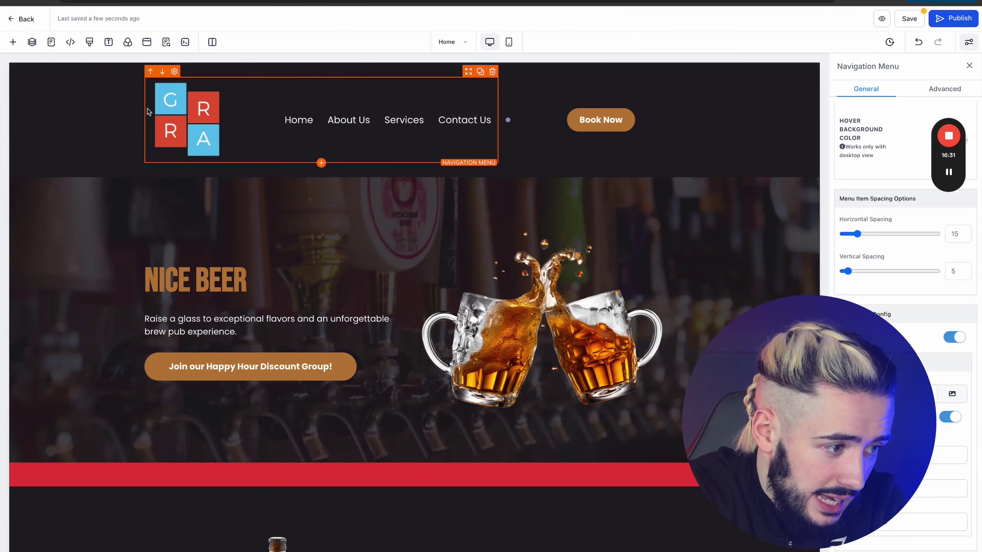
Step: Lower the Navigation Menu brand logo's Width (PX) value to shrink the GrowthRate logo
{"action": "key", "text": "Escape"}
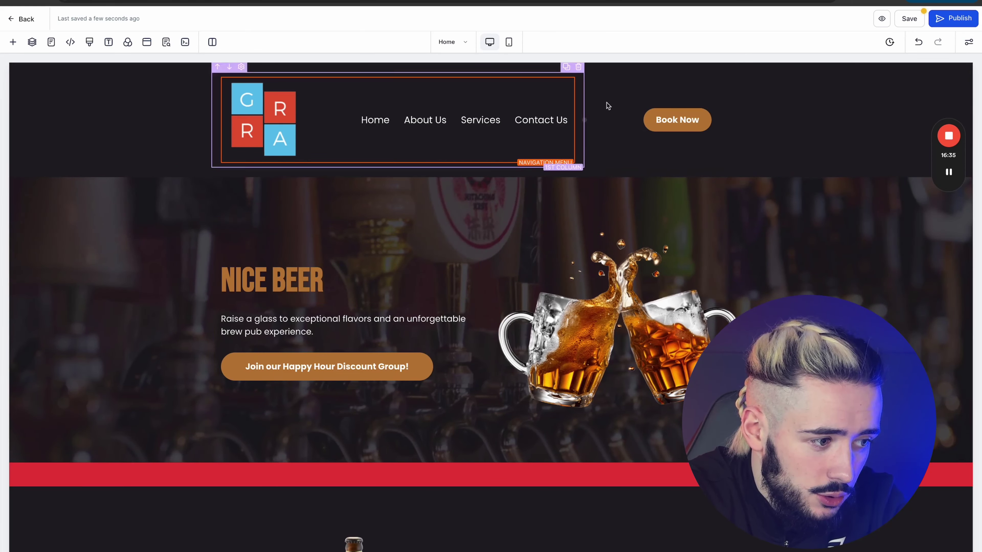
{"action": "left_click", "coordinate": [265, 139]}
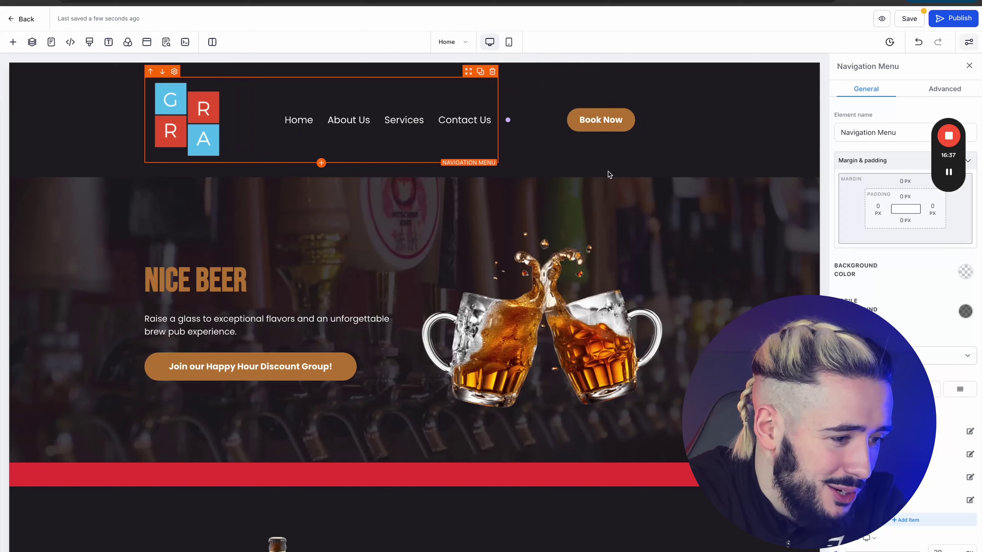
{"action": "scroll", "coordinate": [905, 325], "scroll_direction": "down", "scroll_amount": 1}
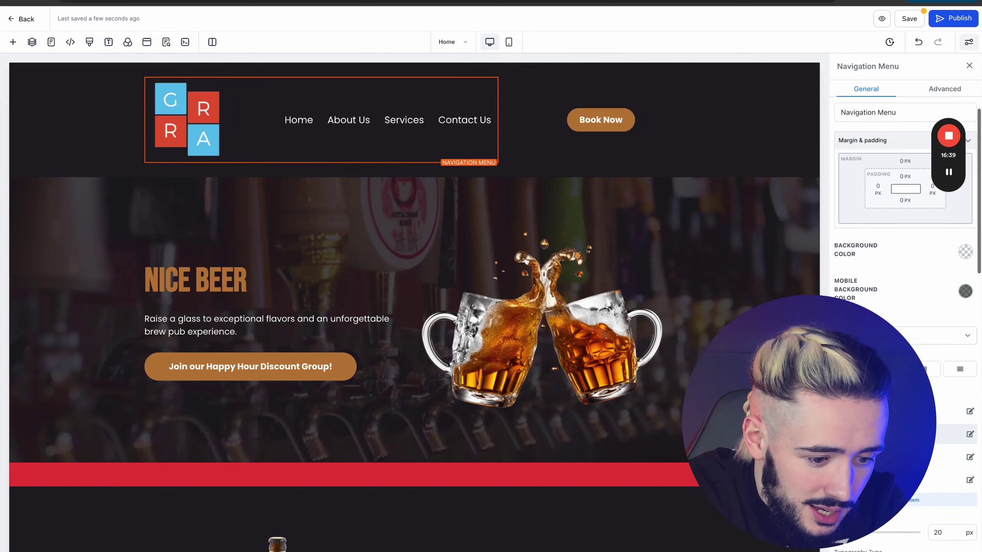
{"action": "scroll", "coordinate": [911, 528], "scroll_direction": "down", "scroll_amount": 10}
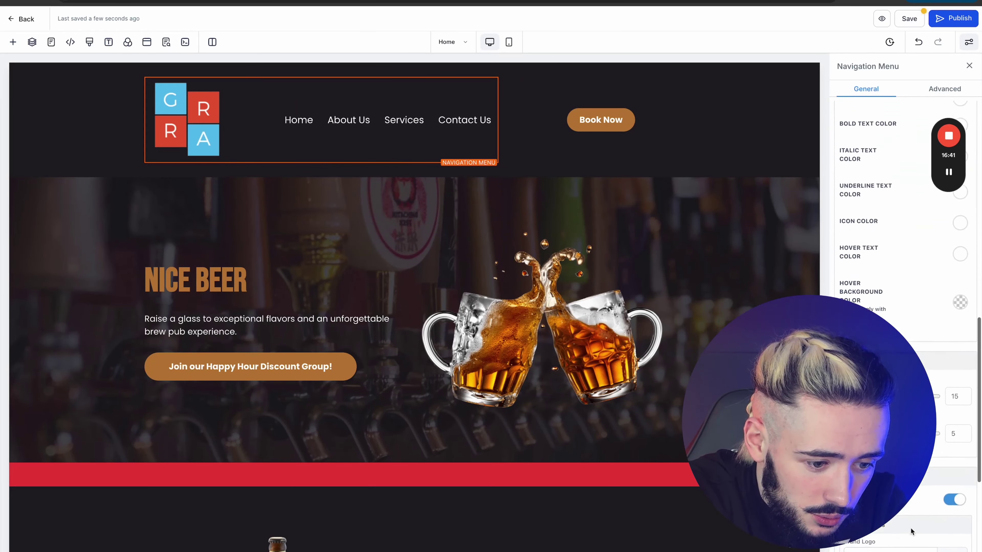
{"action": "scroll", "coordinate": [910, 529], "scroll_direction": "down", "scroll_amount": 10}
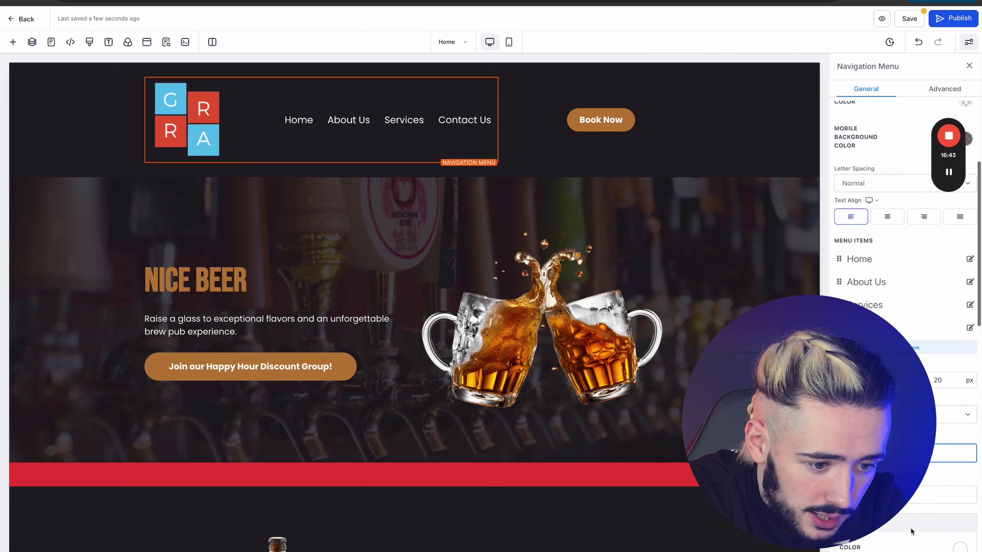
{"action": "scroll", "coordinate": [910, 529], "scroll_direction": "down", "scroll_amount": 10}
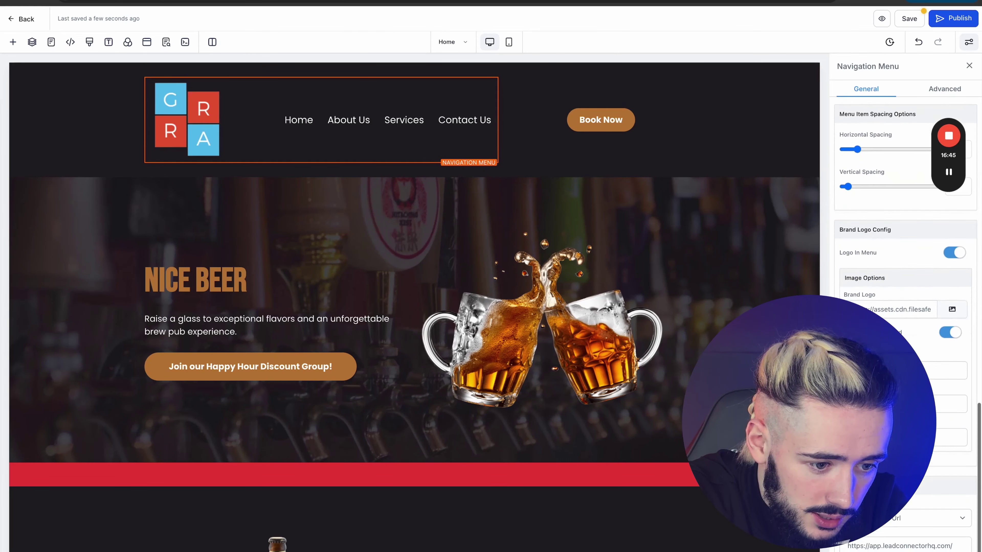
{"action": "left_click", "coordinate": [944, 371]}
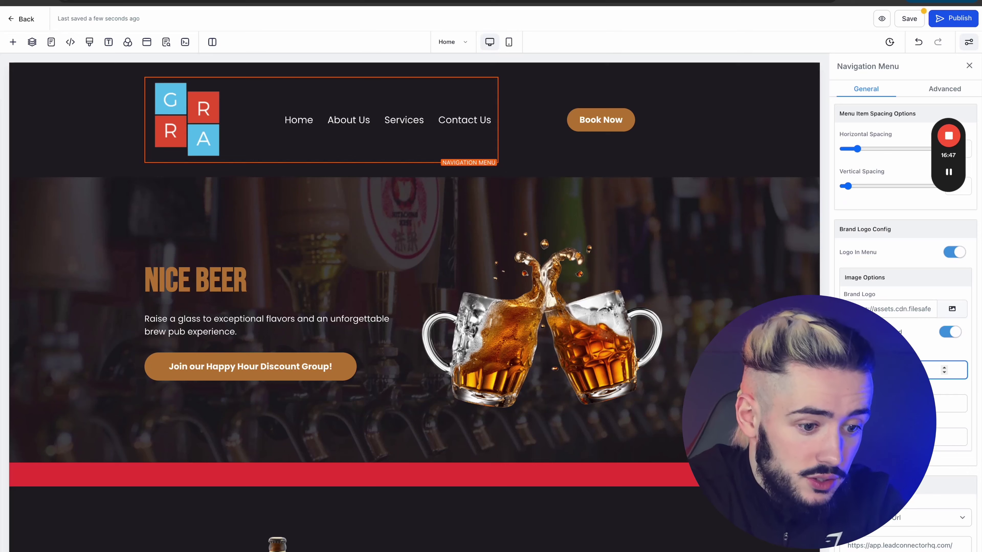
{"action": "key", "text": "Down"}
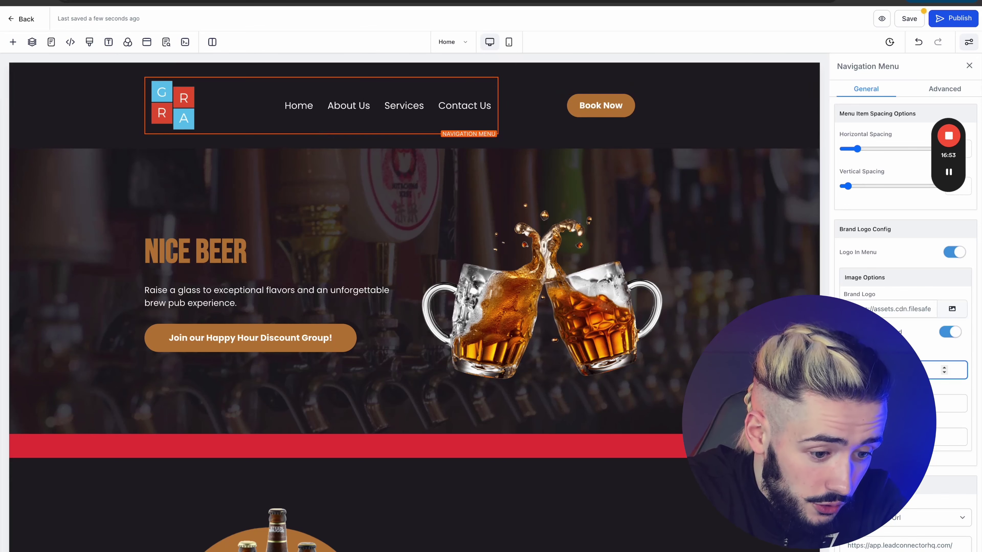
{"action": "scroll", "coordinate": [905, 271], "scroll_direction": "down", "scroll_amount": 1}
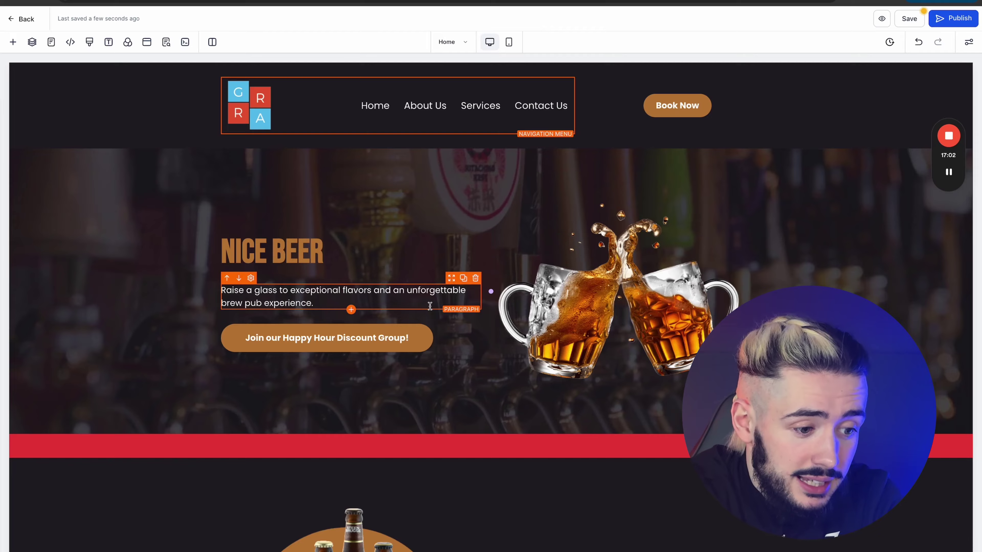
Step: Add an empty 1 Column row beneath the NICE BEER hero content
{"action": "scroll", "coordinate": [430, 306], "scroll_direction": "down", "scroll_amount": 20}
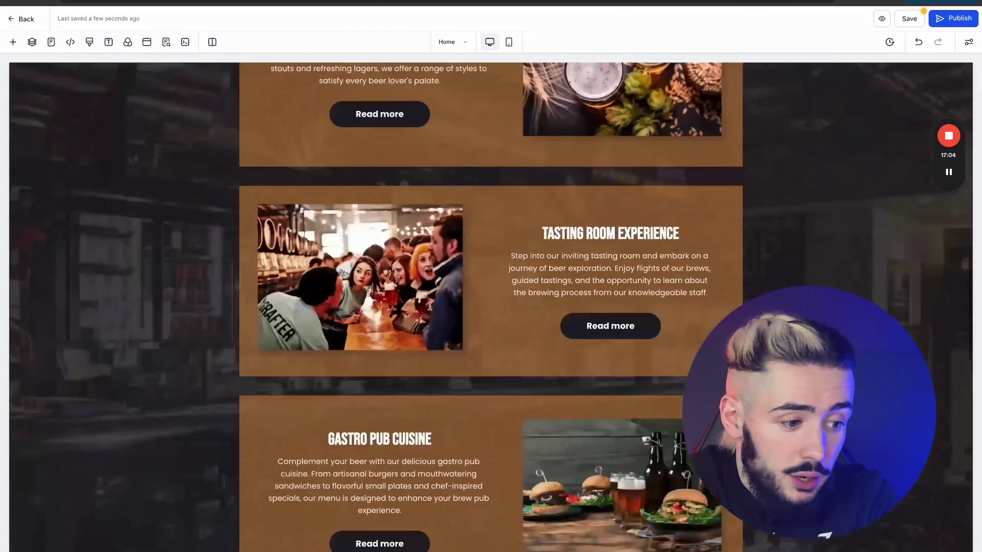
{"action": "scroll", "coordinate": [430, 306], "scroll_direction": "down", "scroll_amount": 15}
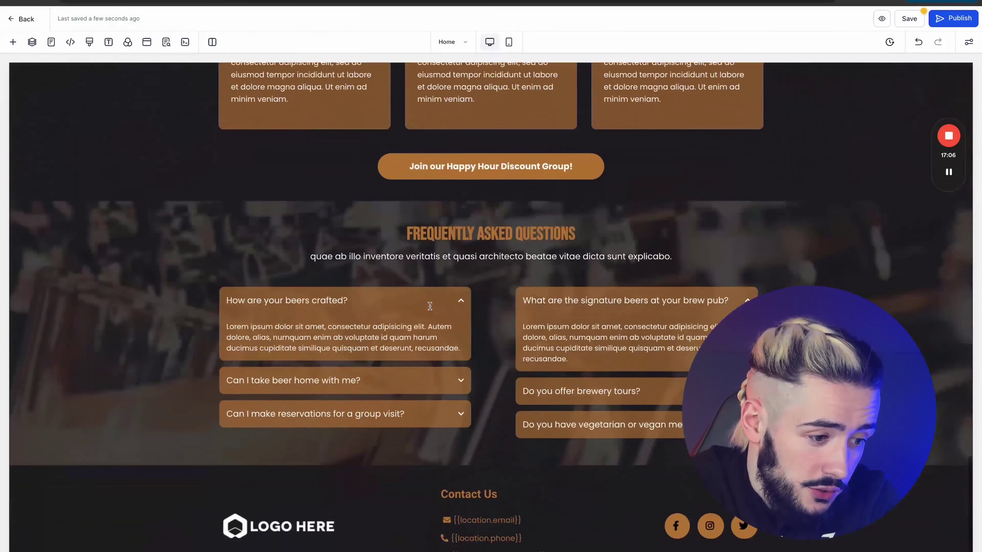
{"action": "scroll", "coordinate": [430, 306], "scroll_direction": "up", "scroll_amount": 20}
{"action": "scroll", "coordinate": [430, 306], "scroll_direction": "up", "scroll_amount": 20}
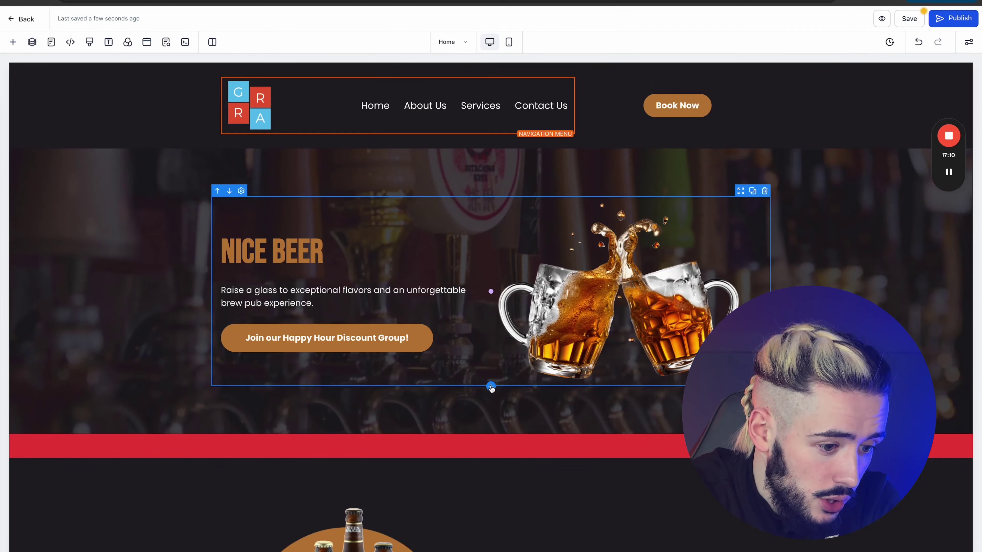
{"action": "left_click", "coordinate": [491, 387]}
{"action": "left_click", "coordinate": [140, 116]}
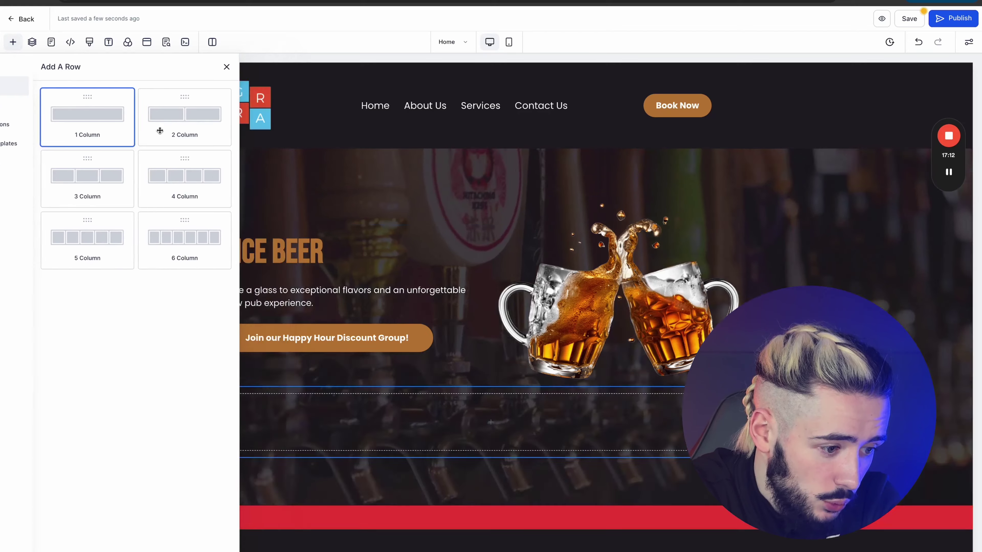
{"action": "left_click", "coordinate": [491, 419]}
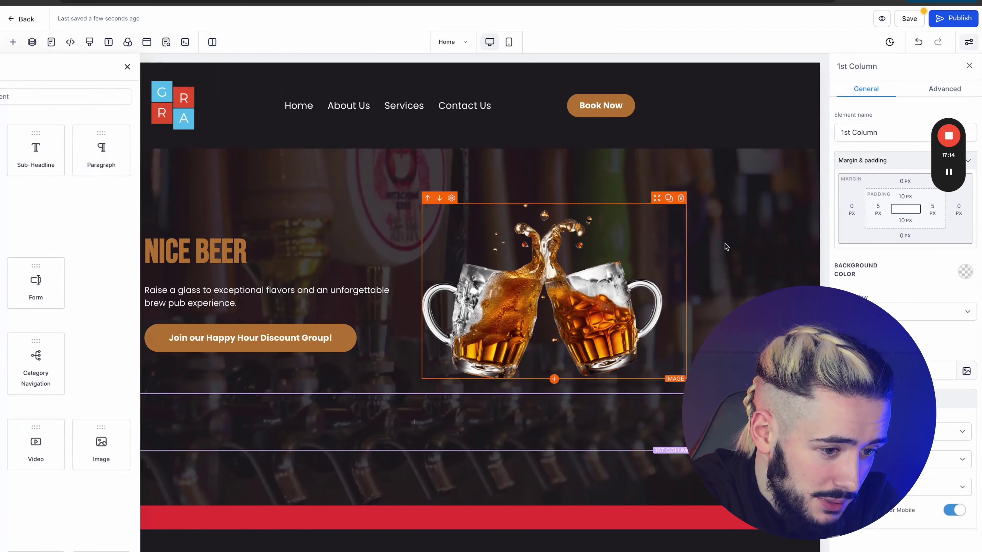
Step: Add a Calendar element to the new row, linked to the Dentist Offer Calendar
{"action": "left_click", "coordinate": [123, 97]}
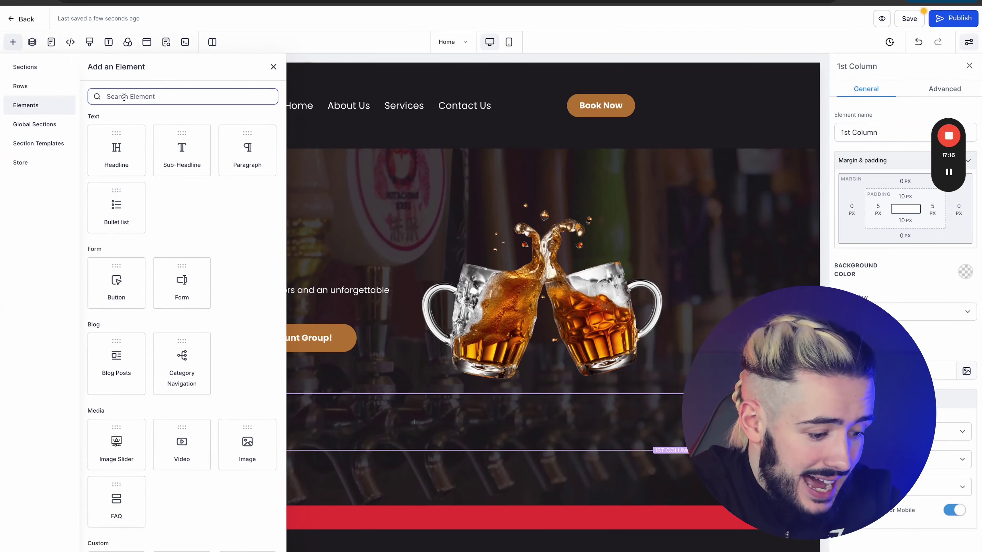
{"action": "type", "text": "CALEN"}
{"action": "left_click", "coordinate": [116, 161]}
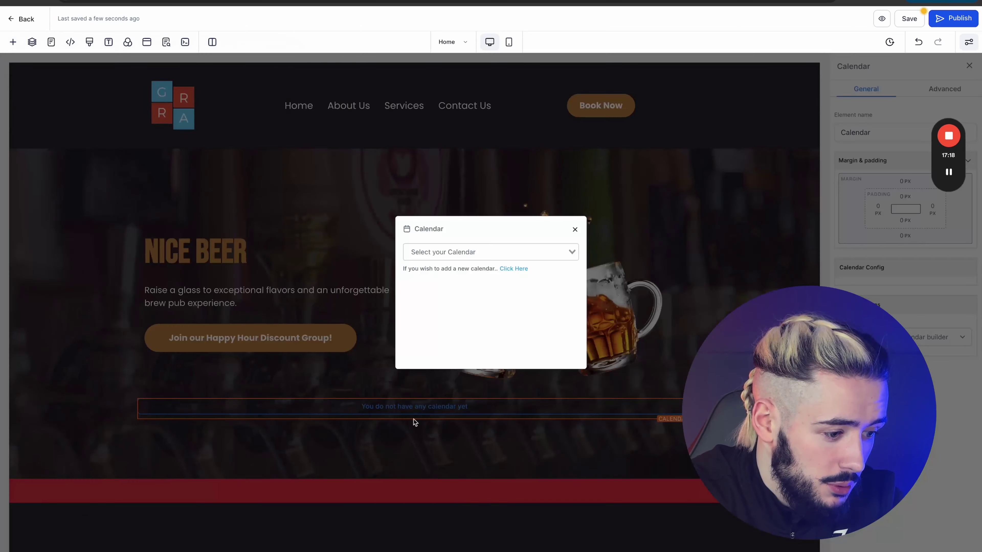
{"action": "left_click", "coordinate": [451, 249]}
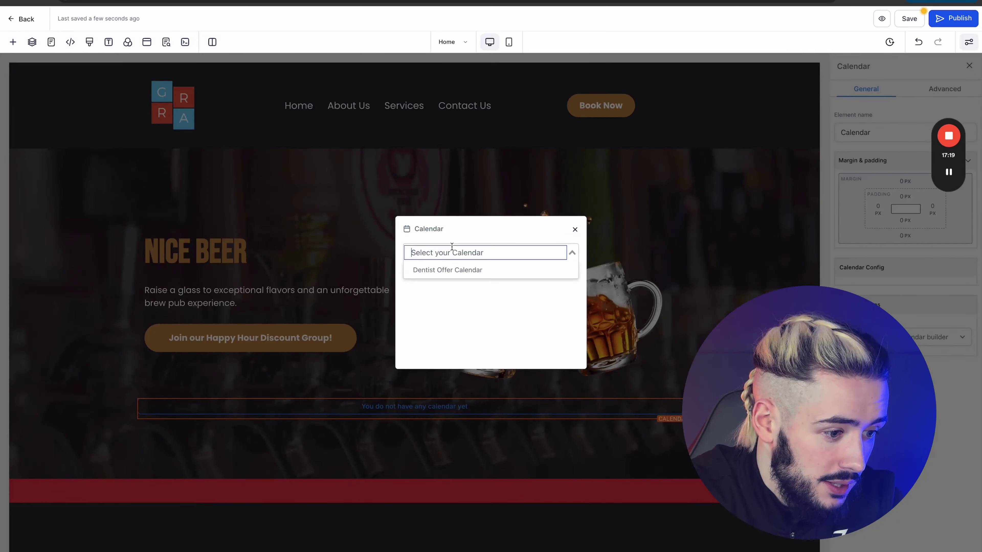
{"action": "left_click", "coordinate": [447, 271]}
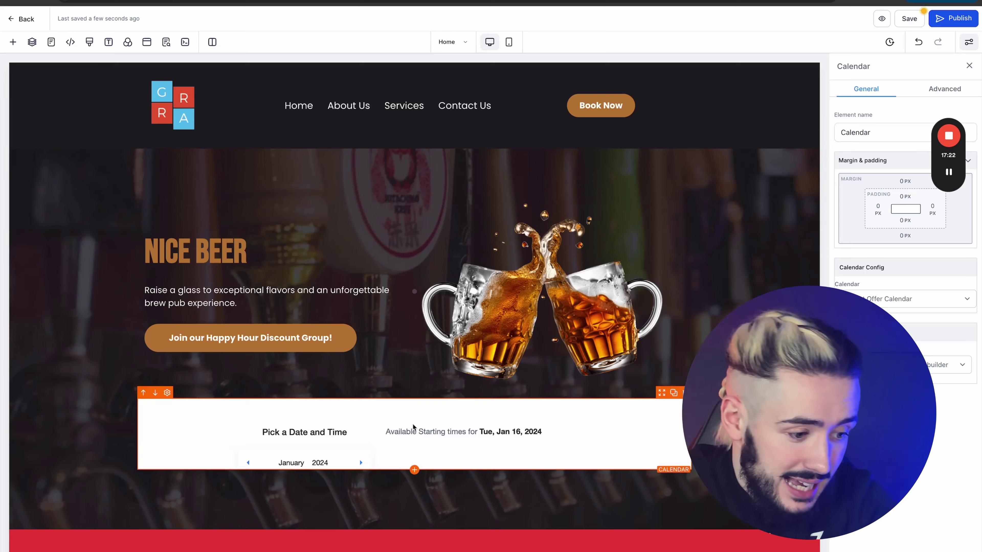
{"action": "scroll", "coordinate": [457, 418], "scroll_direction": "down", "scroll_amount": 3}
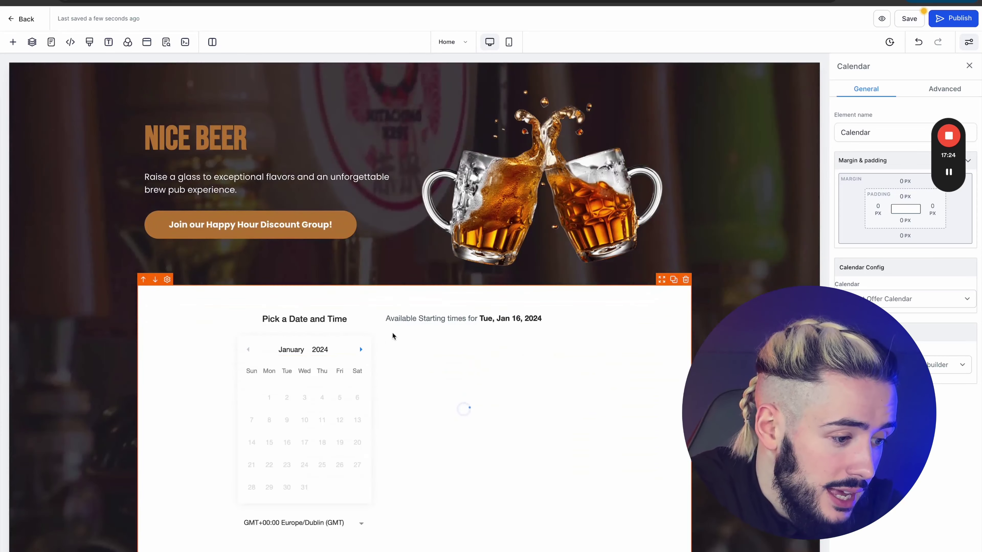
{"action": "scroll", "coordinate": [364, 394], "scroll_direction": "down", "scroll_amount": 1}
{"action": "scroll", "coordinate": [362, 393], "scroll_direction": "down", "scroll_amount": 3}
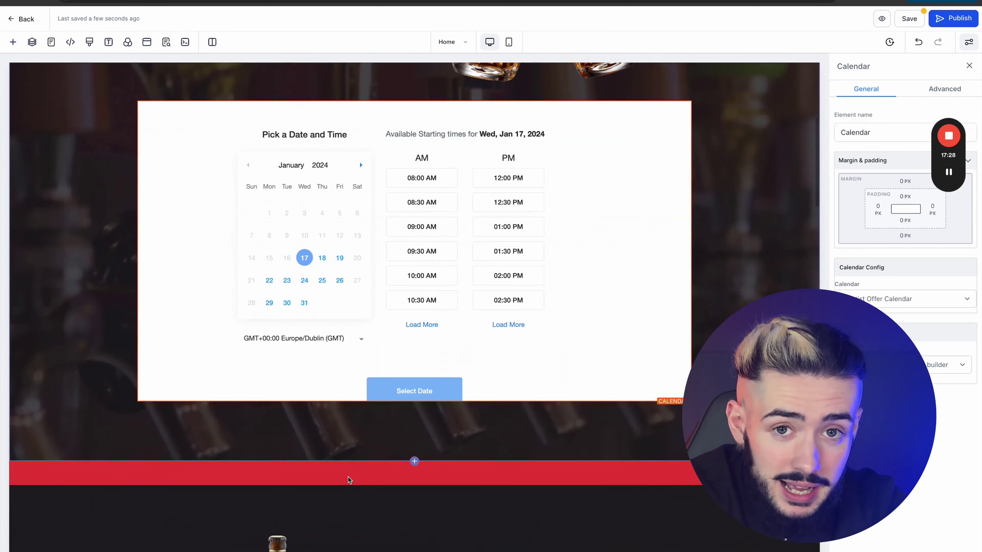
{"action": "scroll", "coordinate": [349, 478], "scroll_direction": "down", "scroll_amount": 4}
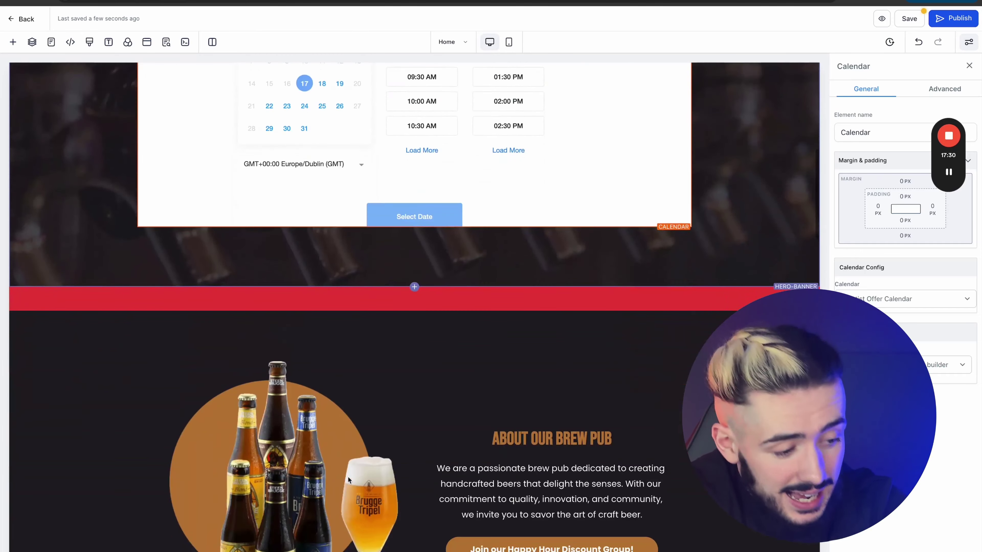
{"action": "left_click", "coordinate": [414, 227]}
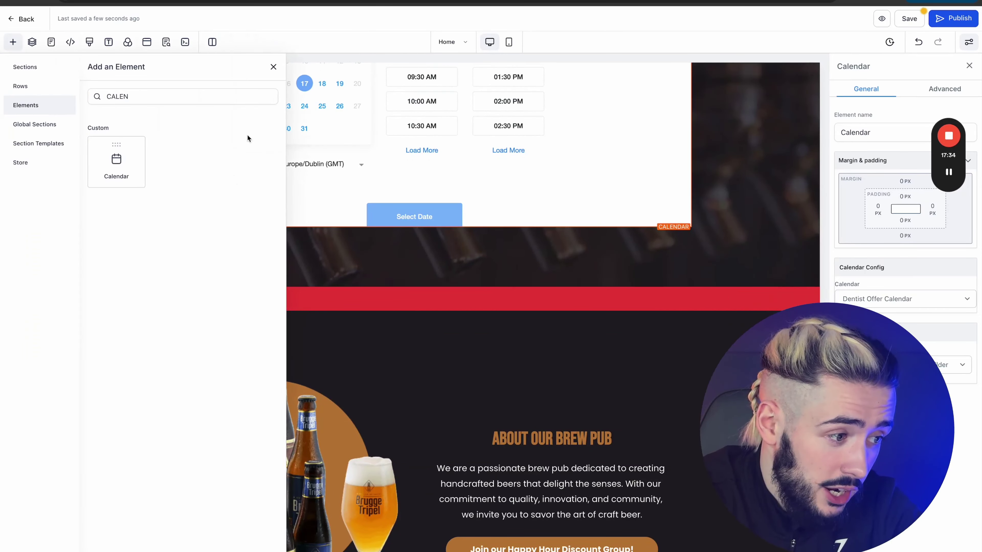
Step: Clear the element search and place a Button element below the booking calendar
{"action": "left_click", "coordinate": [235, 95]}
{"action": "key", "text": "ctrl+a"}
{"action": "key", "text": "BackSpace"}
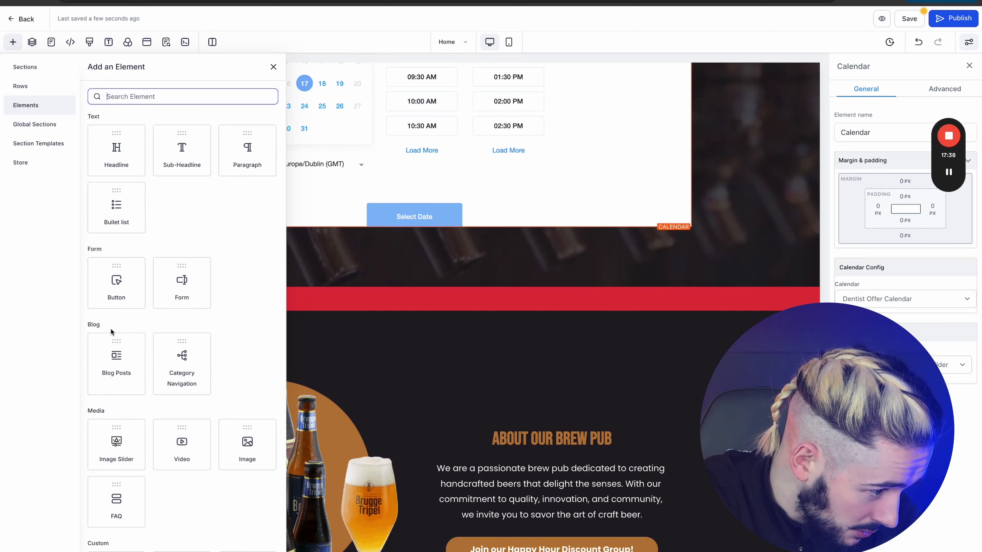
{"action": "scroll", "coordinate": [141, 411], "scroll_direction": "down", "scroll_amount": 3}
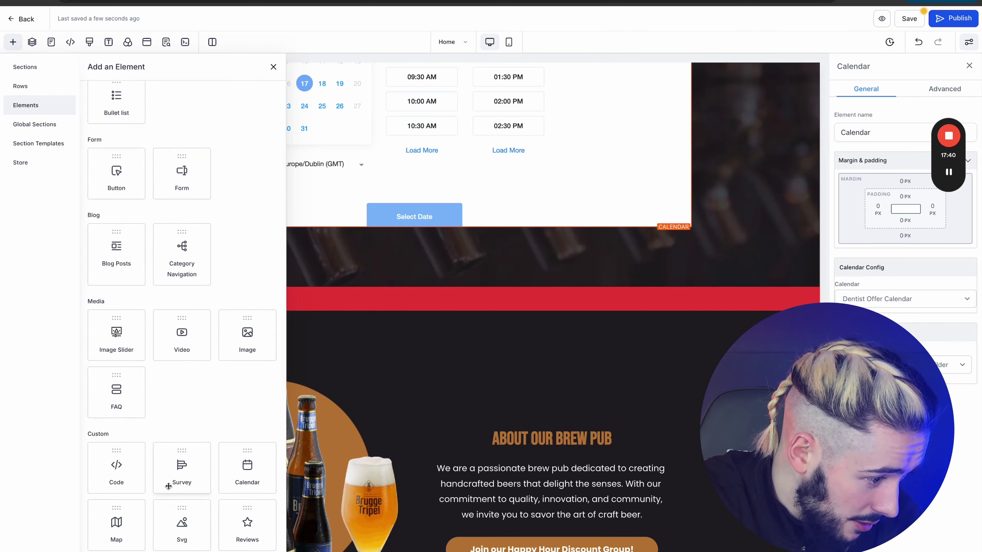
{"action": "scroll", "coordinate": [168, 491], "scroll_direction": "down", "scroll_amount": 3}
{"action": "scroll", "coordinate": [168, 494], "scroll_direction": "down", "scroll_amount": 1}
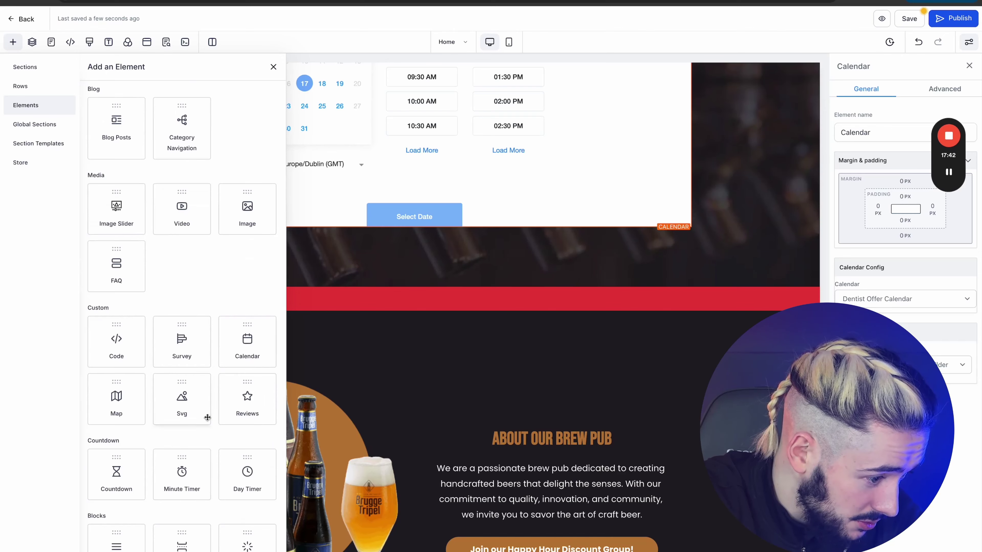
{"action": "scroll", "coordinate": [196, 466], "scroll_direction": "down", "scroll_amount": 3}
{"action": "scroll", "coordinate": [132, 494], "scroll_direction": "down", "scroll_amount": 5}
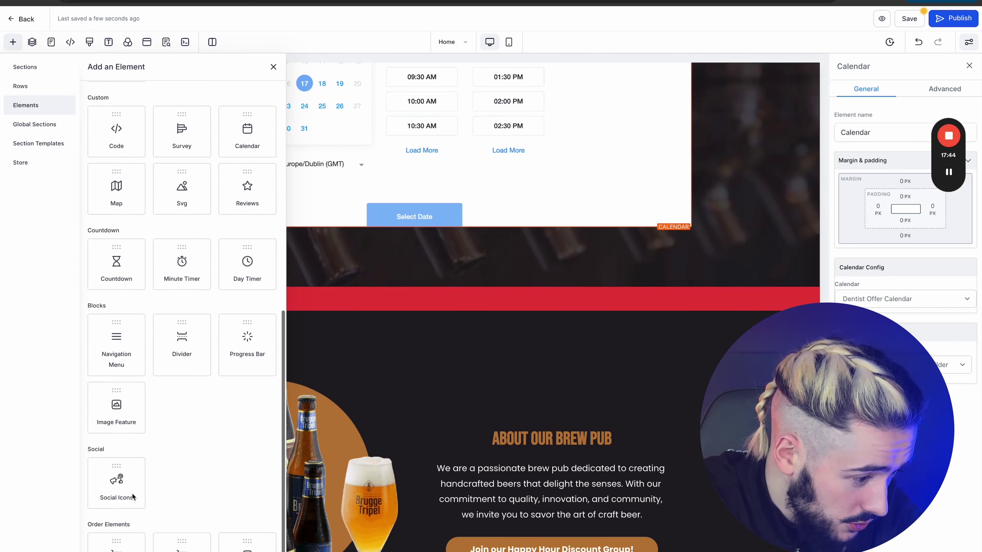
{"action": "scroll", "coordinate": [132, 493], "scroll_direction": "up", "scroll_amount": 14}
{"action": "left_click_drag", "start_coordinate": [116, 217], "coordinate": [383, 234]}
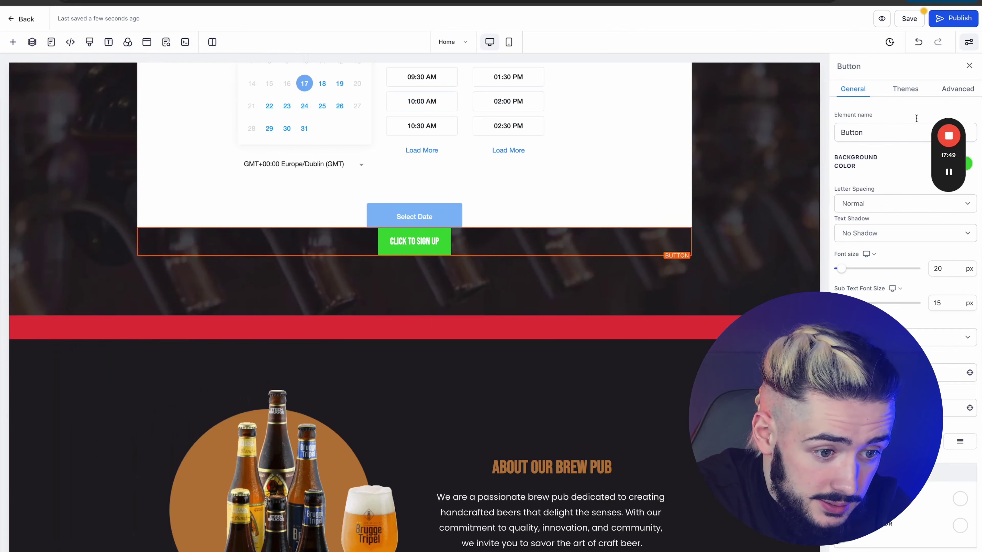
Step: Apply the blue theme to the button and set its text to 'Click to get beer'
{"action": "left_click", "coordinate": [906, 89]}
{"action": "left_click", "coordinate": [873, 182]}
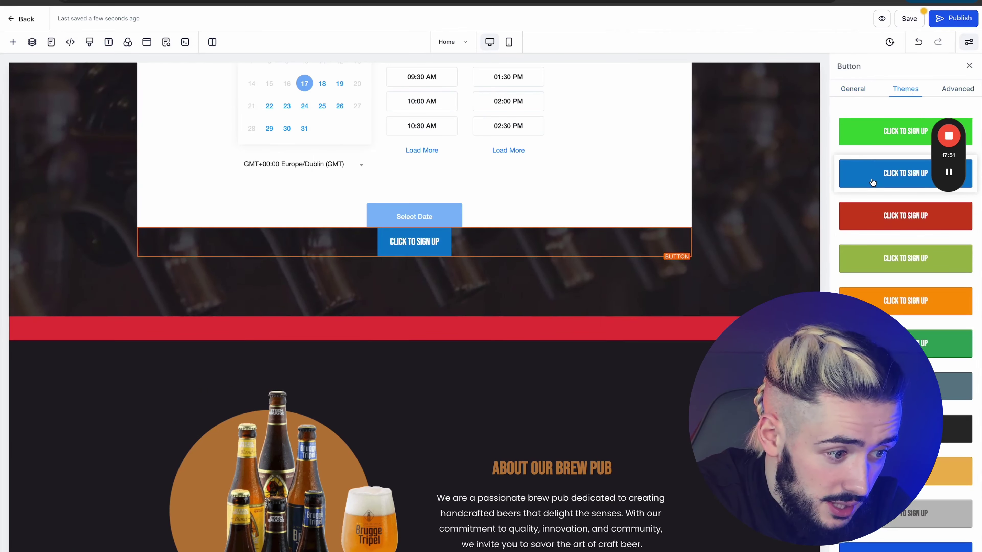
{"action": "left_click", "coordinate": [958, 89]}
{"action": "left_click", "coordinate": [853, 89]}
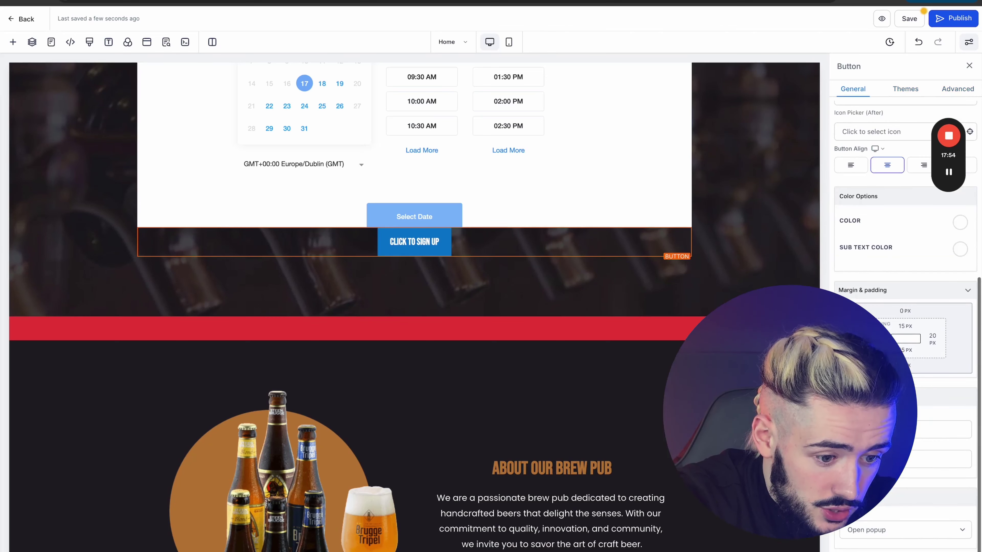
{"action": "left_click", "coordinate": [944, 429]}
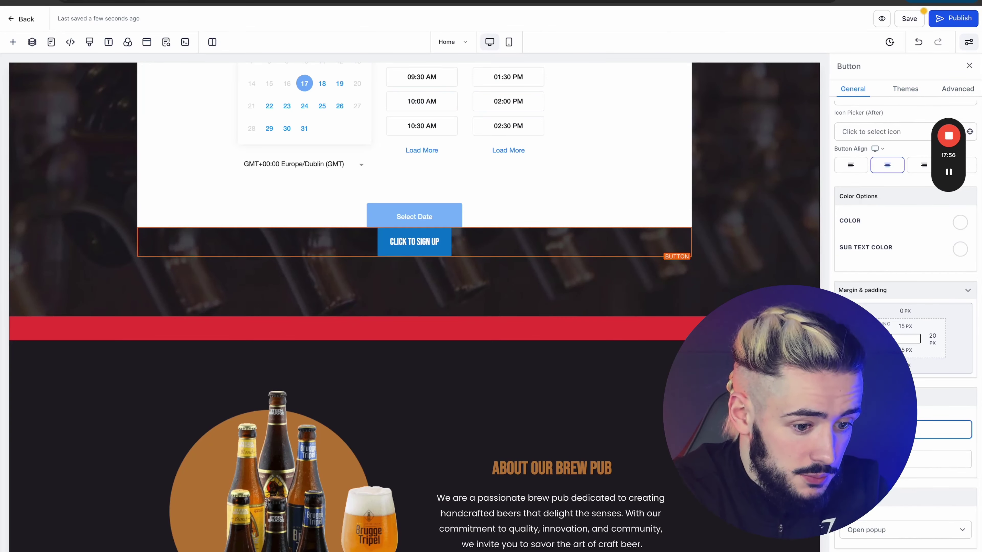
{"action": "key", "text": "ctrl+a"}
{"action": "type", "text": "Click to"}
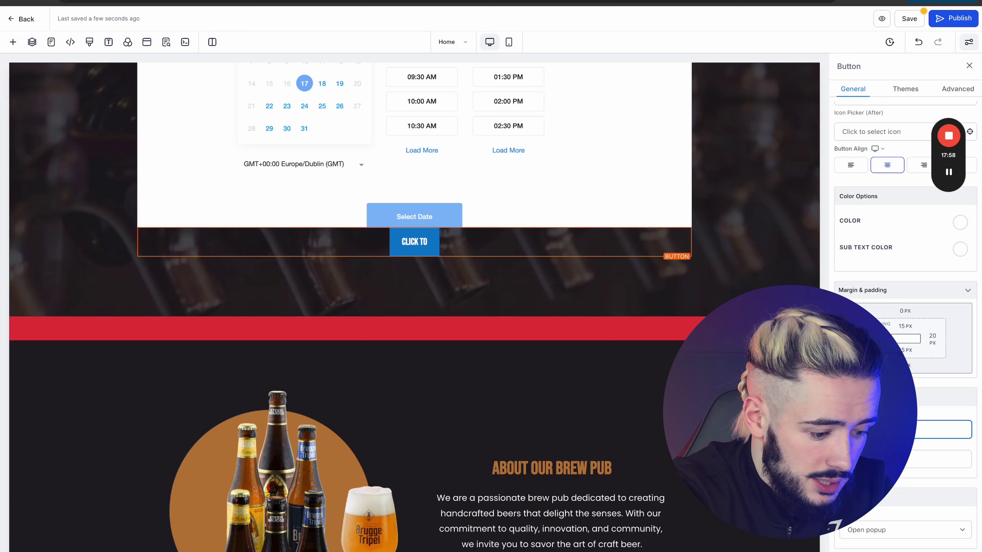
{"action": "type", "text": " get beer"}
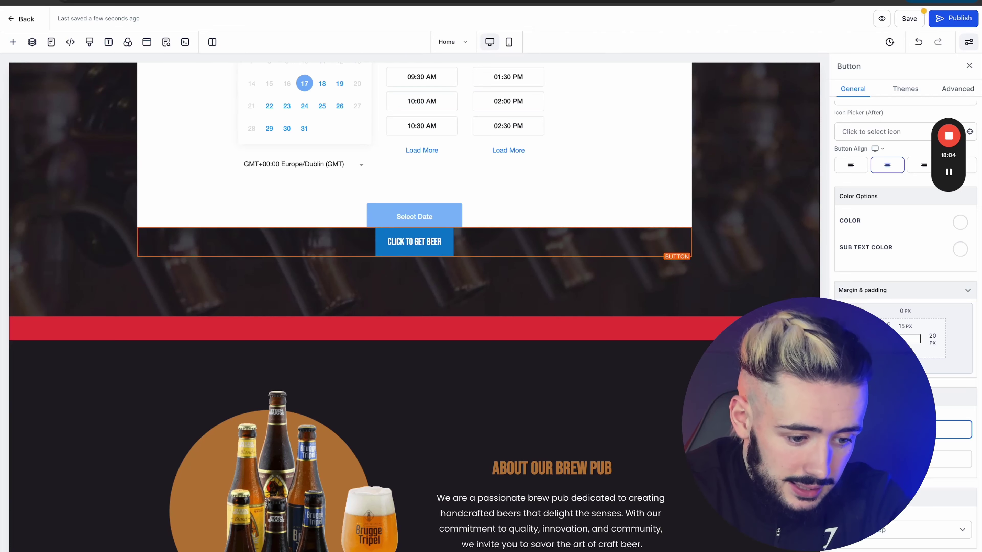
Step: Set the button's action to Website URL and enter the growthrate.info link
{"action": "left_click", "coordinate": [928, 530]}
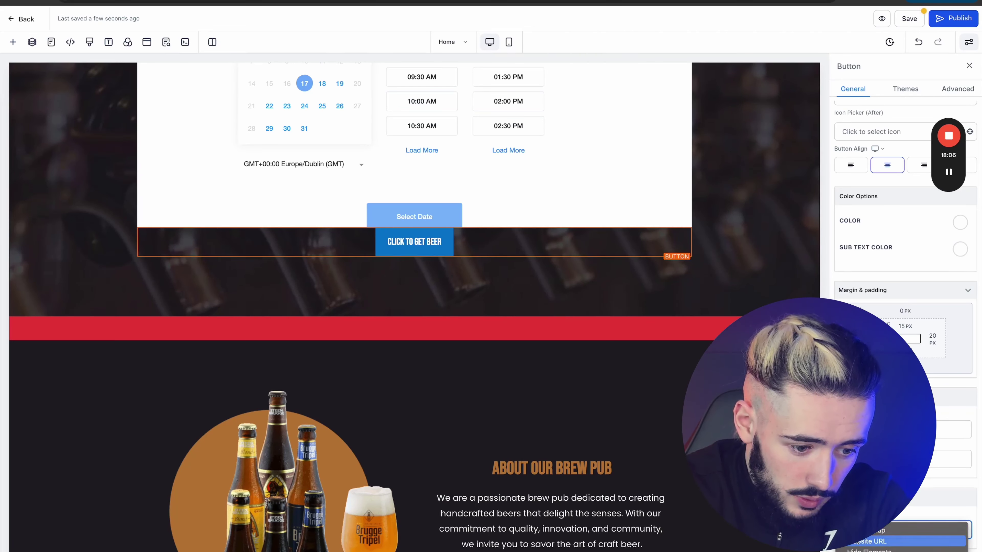
{"action": "left_click", "coordinate": [889, 541]}
{"action": "left_click", "coordinate": [870, 549]}
{"action": "scroll", "coordinate": [890, 503], "scroll_direction": "down", "scroll_amount": 1}
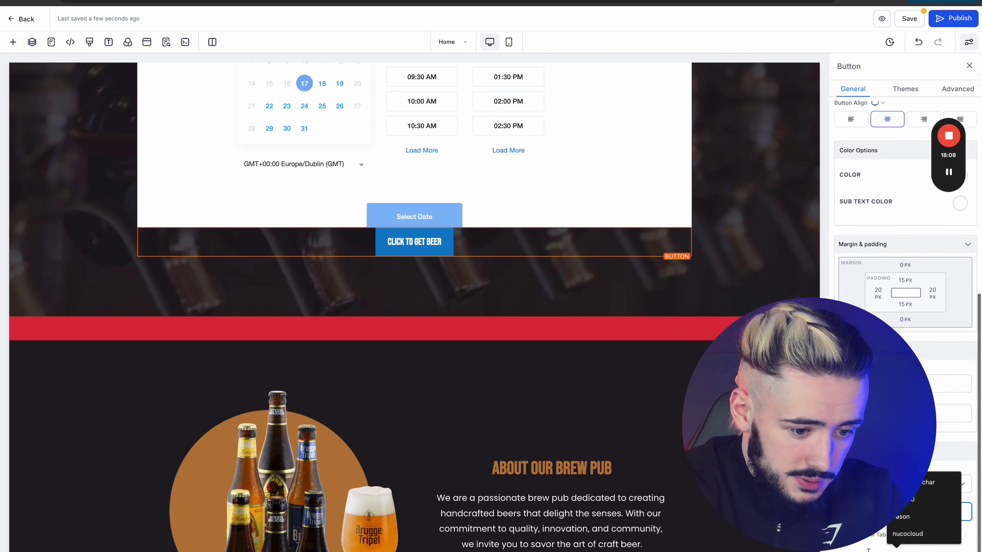
{"action": "left_click", "coordinate": [870, 503]}
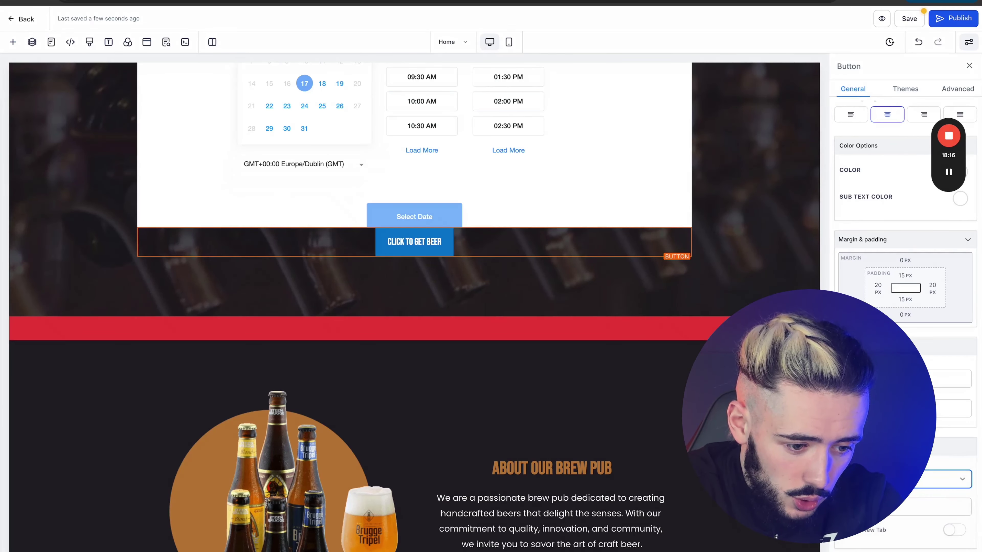
{"action": "left_click", "coordinate": [870, 479]}
{"action": "key", "text": "Return"}
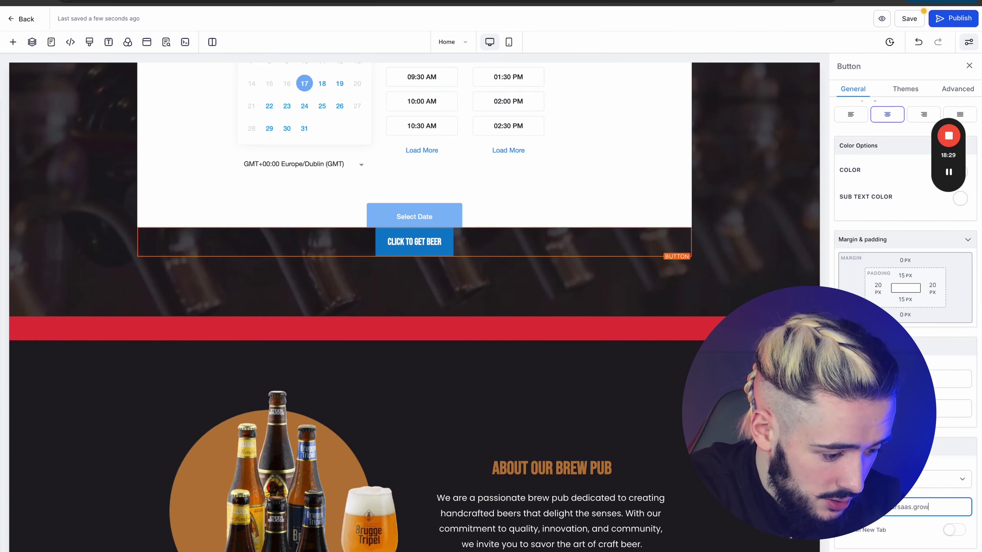
{"action": "type", "text": ".info/"}
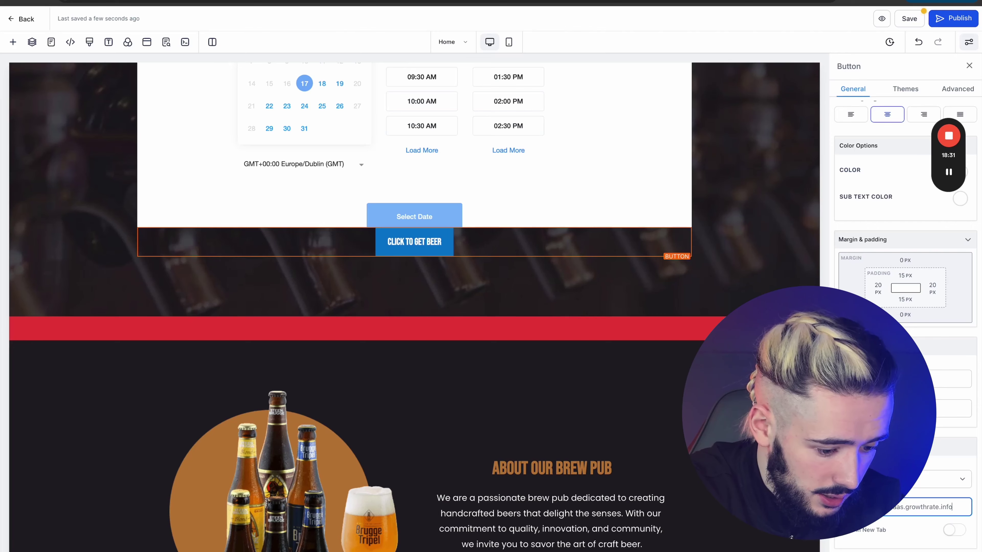
Step: Save the page, confirm the global section prompt, and test the beer button on the live site
{"action": "left_click", "coordinate": [910, 19]}
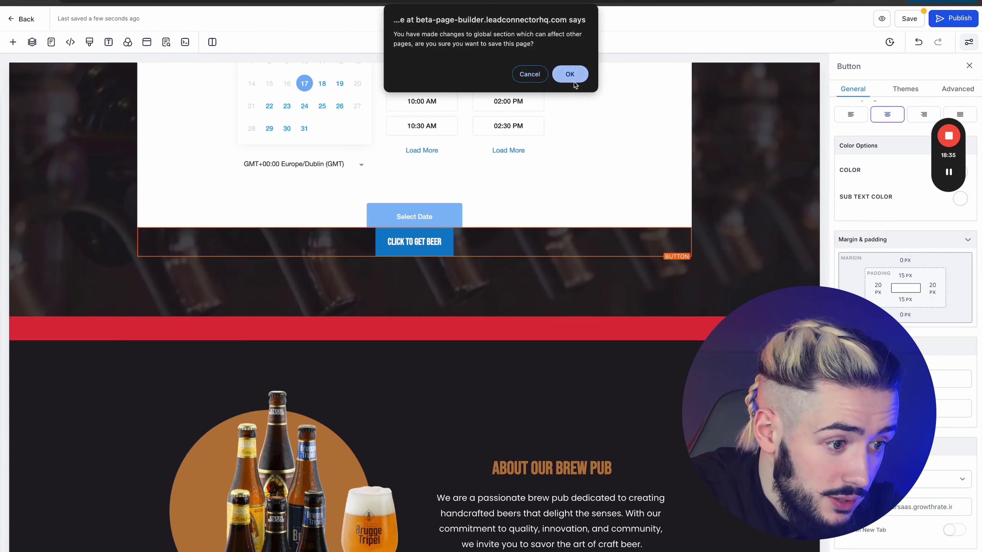
{"action": "left_click", "coordinate": [573, 79]}
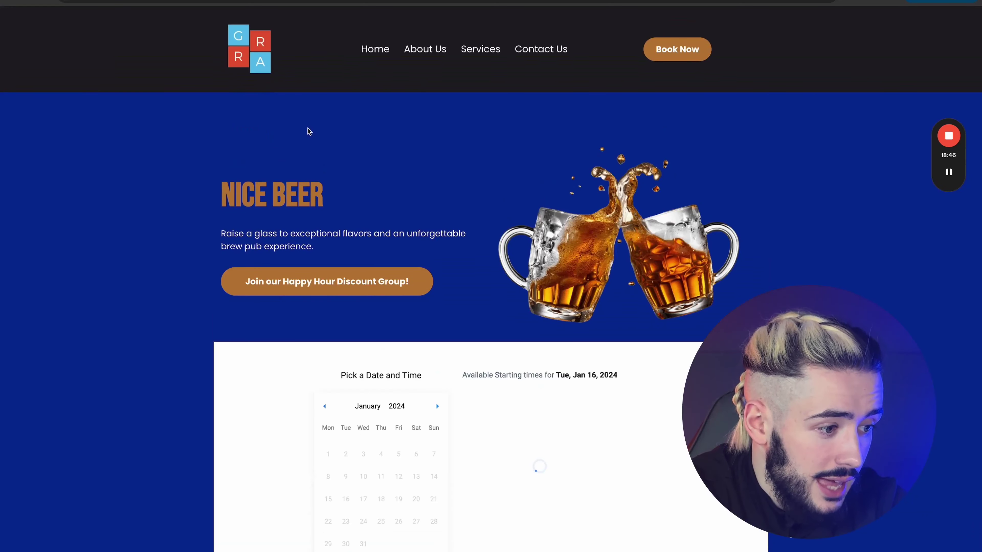
{"action": "scroll", "coordinate": [454, 271], "scroll_direction": "down", "scroll_amount": 10}
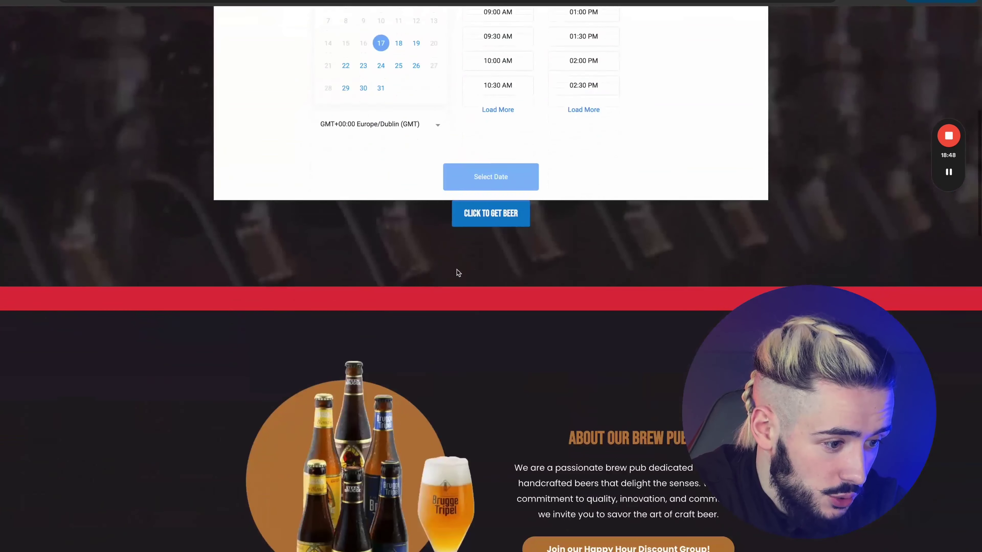
{"action": "left_click", "coordinate": [502, 217]}
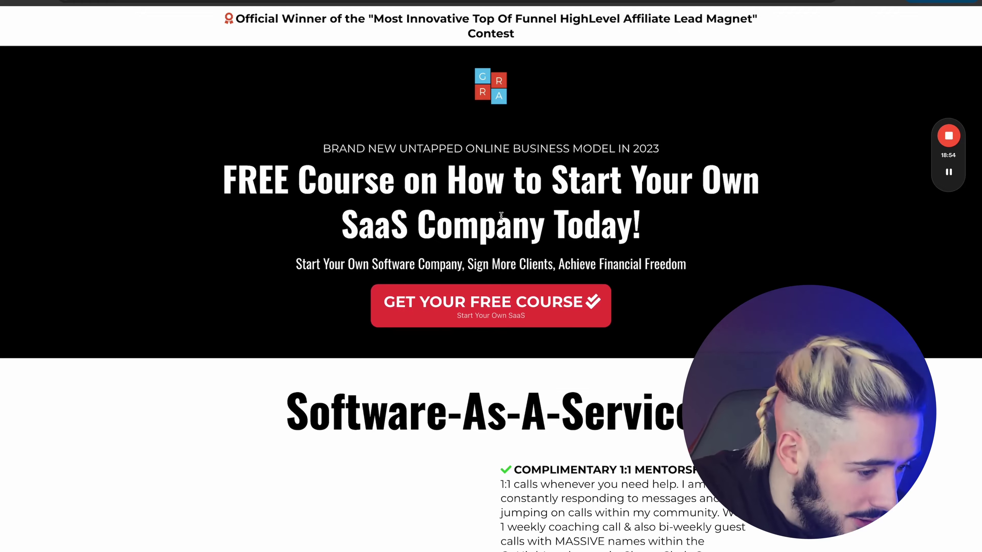
{"action": "scroll", "coordinate": [501, 216], "scroll_direction": "down", "scroll_amount": 10}
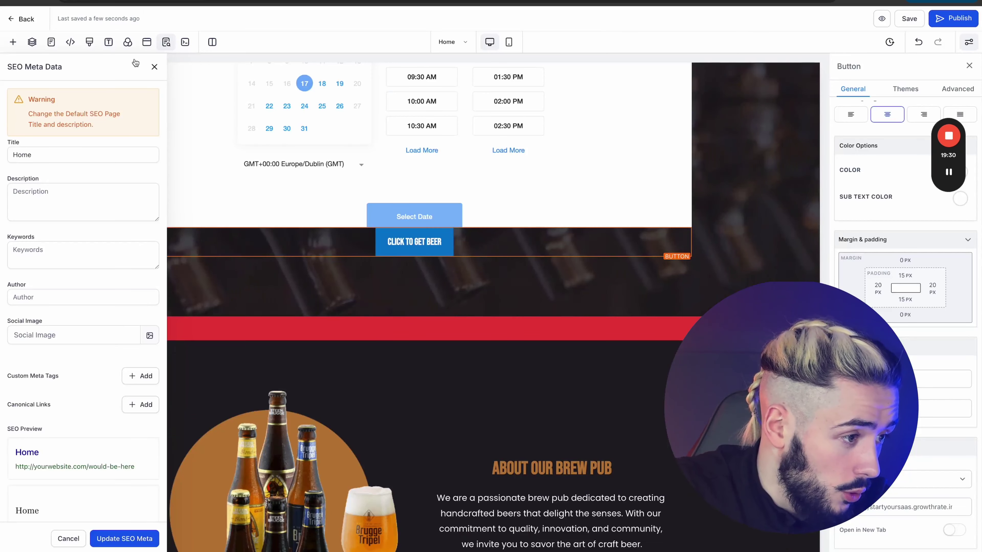
Step: Exit the page builder back to the Domains list showing the .com domain and its www version
{"action": "key", "text": "ctrl+Tab"}
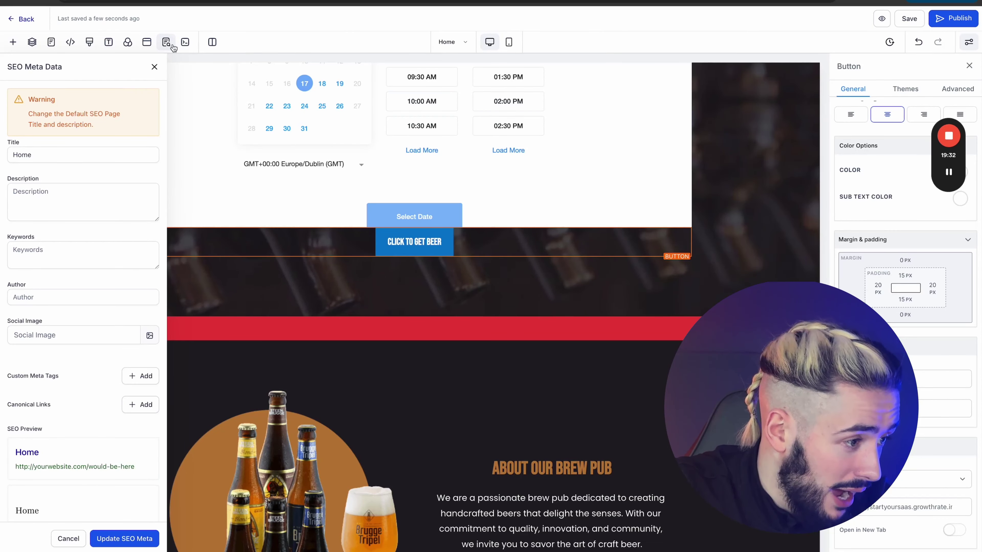
{"action": "left_click", "coordinate": [26, 19]}
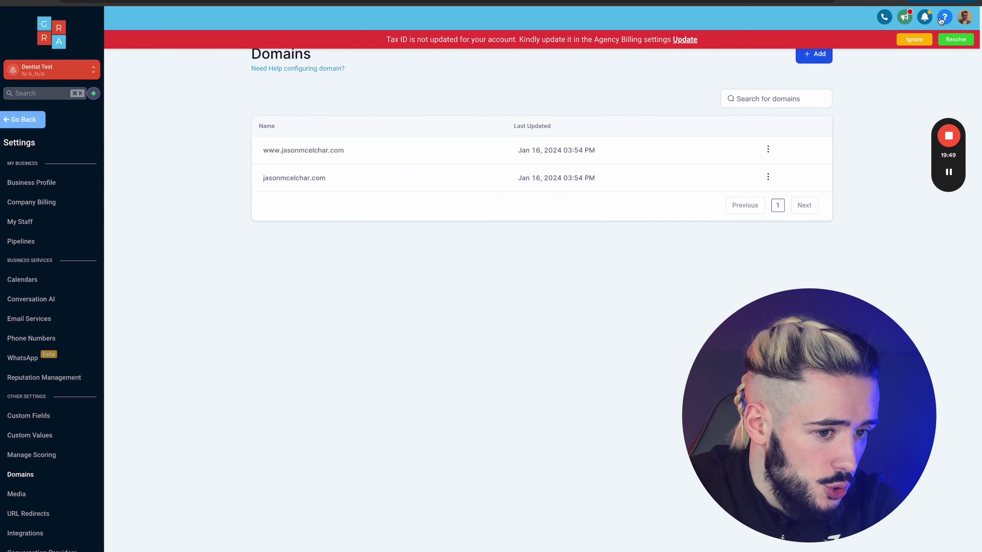
Step: Set the first domain's default page and 404 page to Brew Pub / Home and save
{"action": "left_click", "coordinate": [915, 39]}
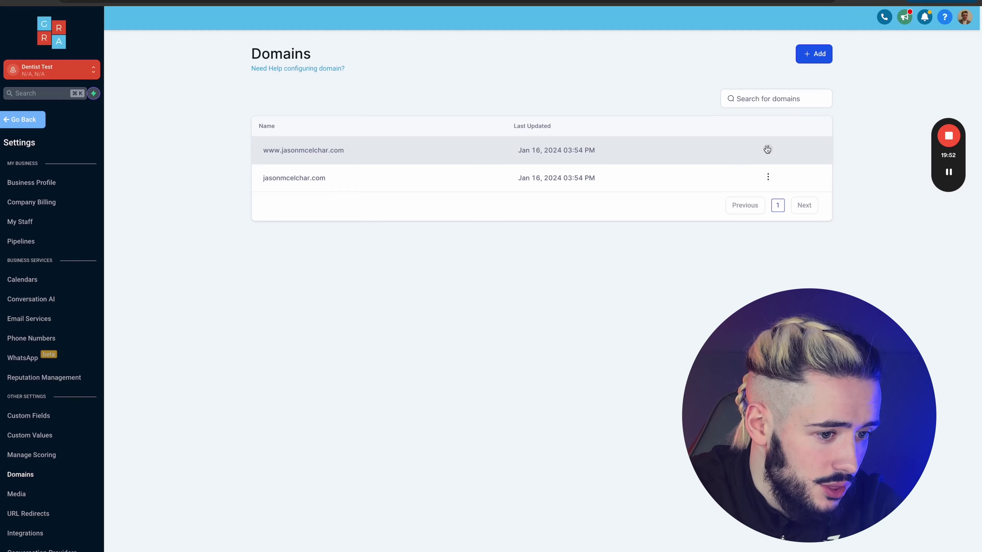
{"action": "left_click", "coordinate": [768, 150]}
{"action": "left_click", "coordinate": [758, 183]}
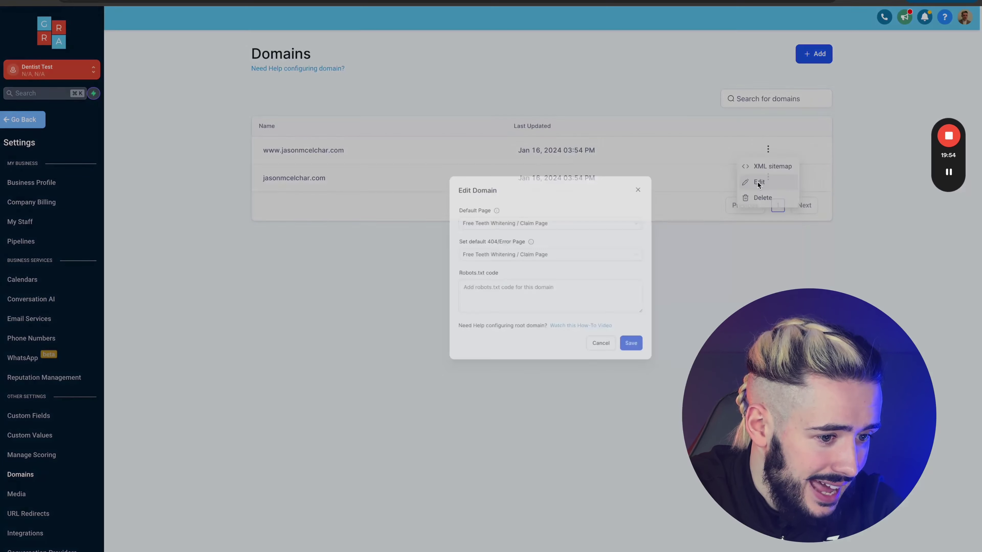
{"action": "left_click", "coordinate": [459, 237]}
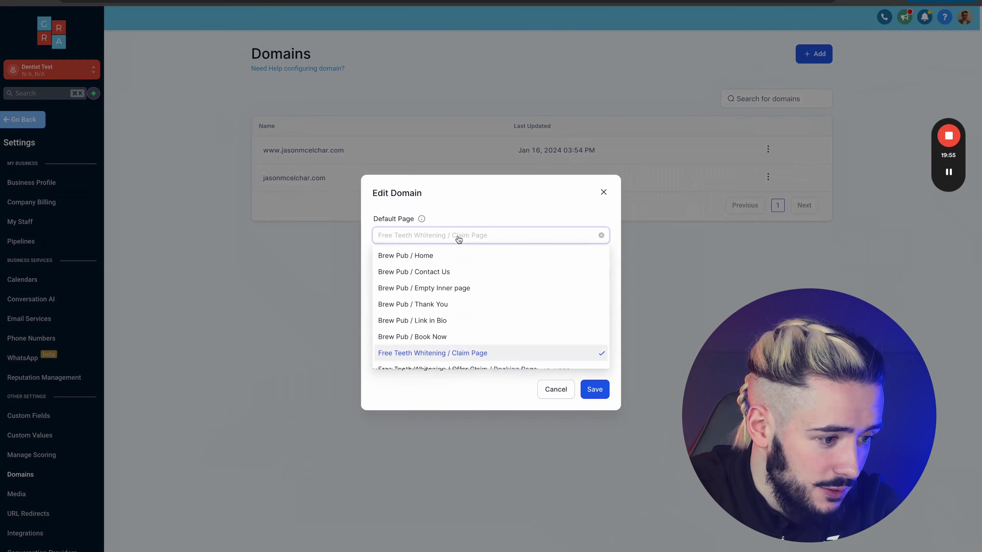
{"action": "left_click", "coordinate": [438, 255]}
{"action": "left_click", "coordinate": [436, 274]}
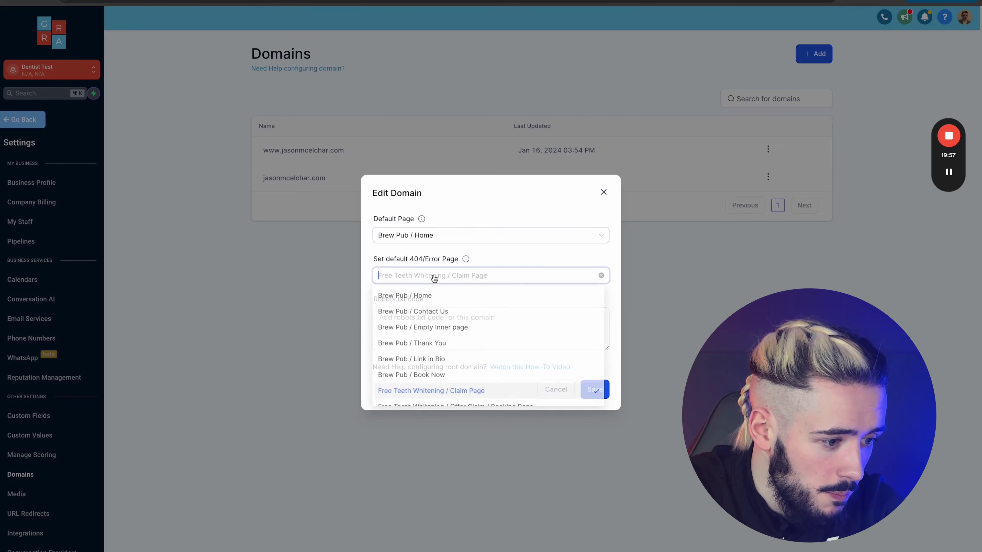
{"action": "left_click", "coordinate": [418, 296]}
{"action": "left_click", "coordinate": [595, 390]}
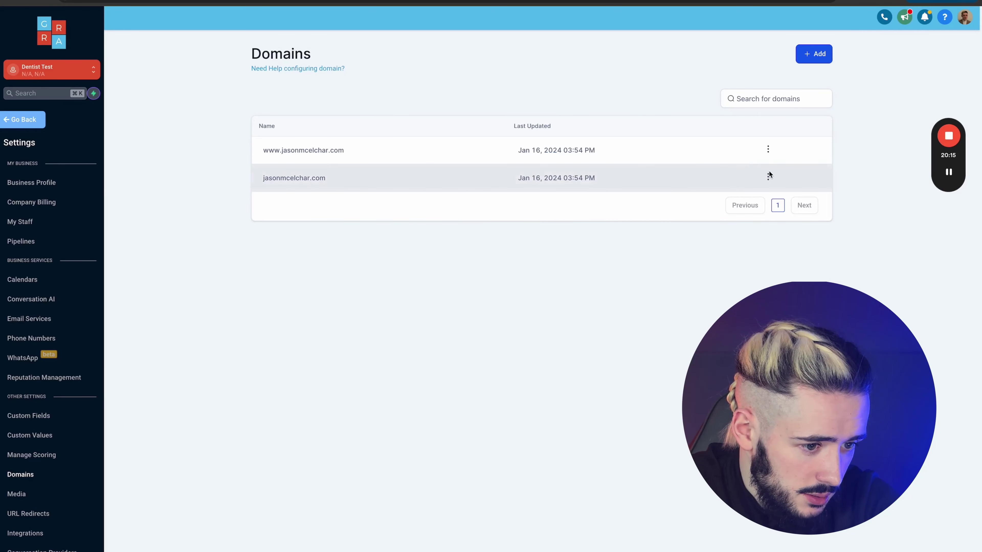
Step: Set the second domain's default page and 404 page to Brew Pub / Home and save
{"action": "left_click", "coordinate": [768, 177]}
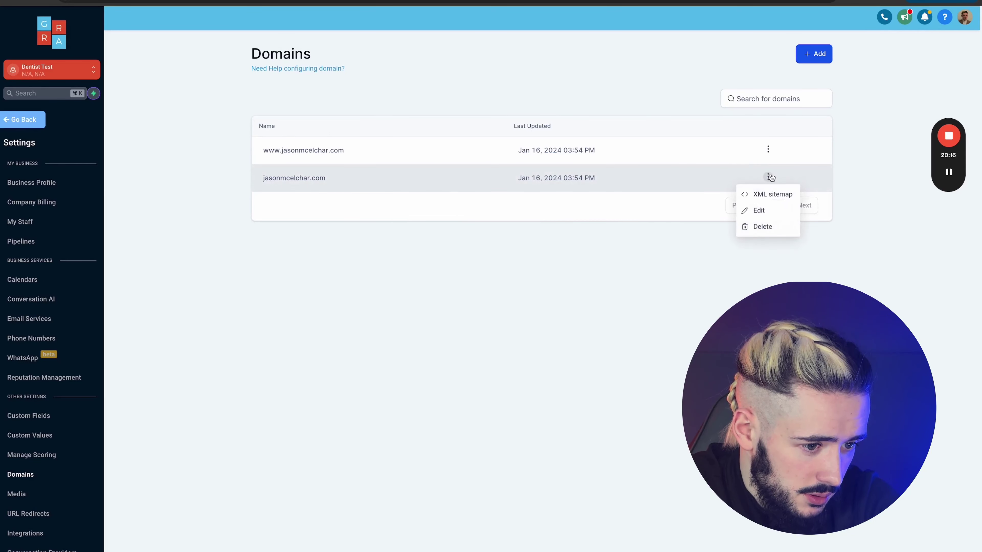
{"action": "left_click", "coordinate": [759, 212]}
{"action": "left_click", "coordinate": [429, 232]}
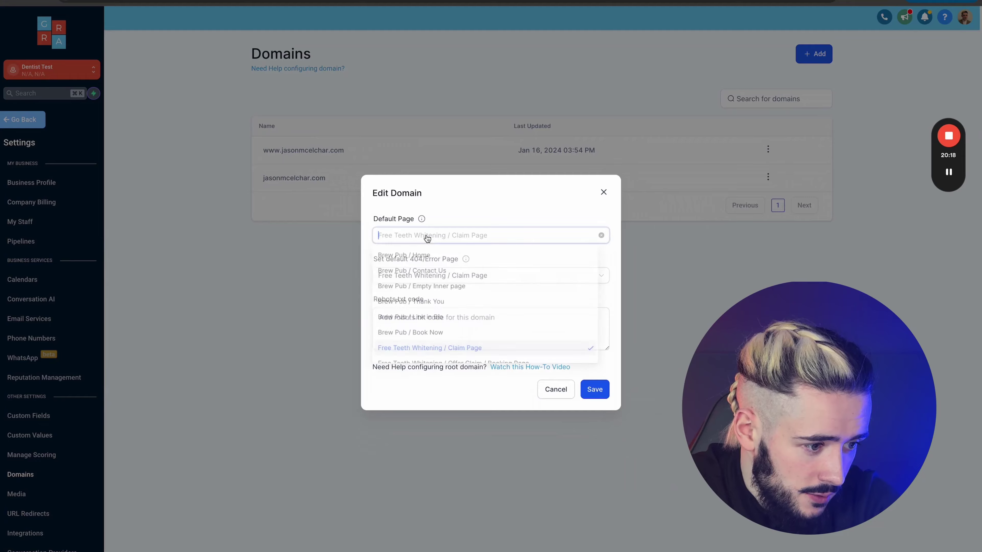
{"action": "left_click", "coordinate": [423, 255]}
{"action": "left_click", "coordinate": [430, 277]}
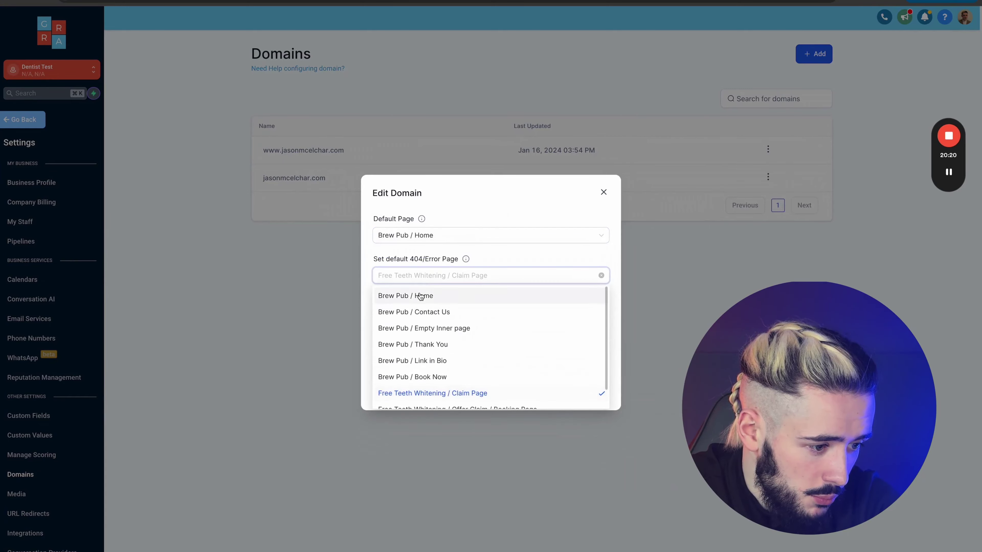
{"action": "left_click", "coordinate": [430, 294]}
{"action": "left_click", "coordinate": [595, 390]}
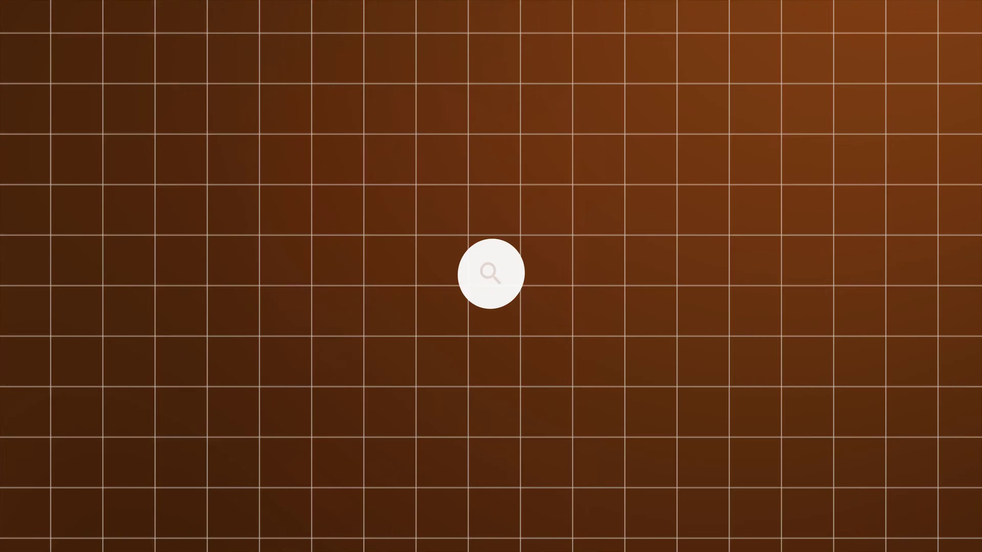